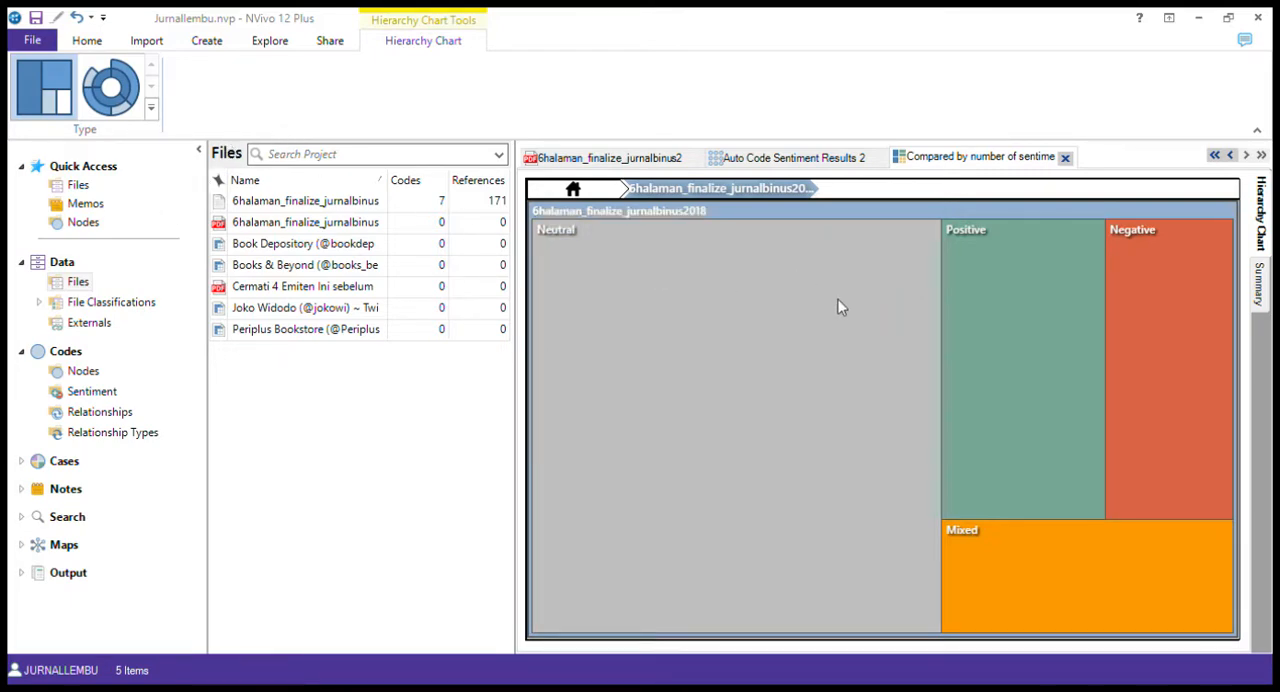
Show the sentiment hierarchy chart as a sunburst and inspect the Neutral, Positive, Mixed and Negative segments
{"action": "left_click", "coordinate": [110, 90]}
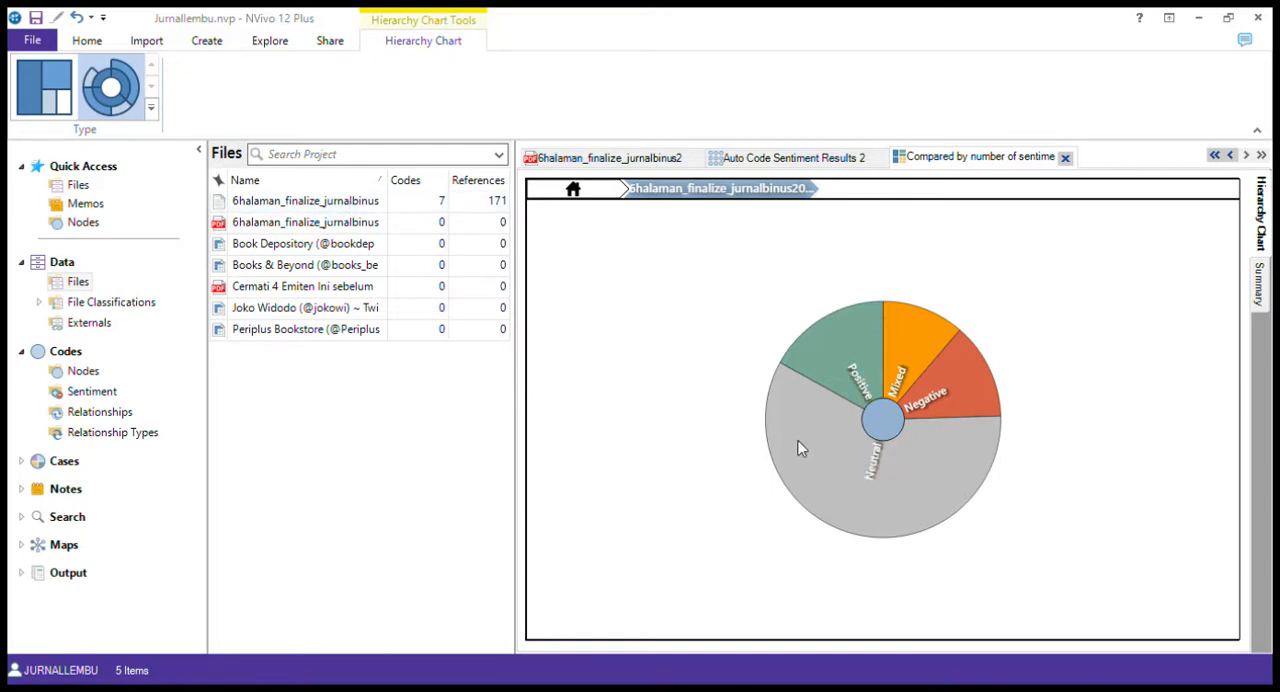
{"action": "mouse_move", "coordinate": [809, 429]}
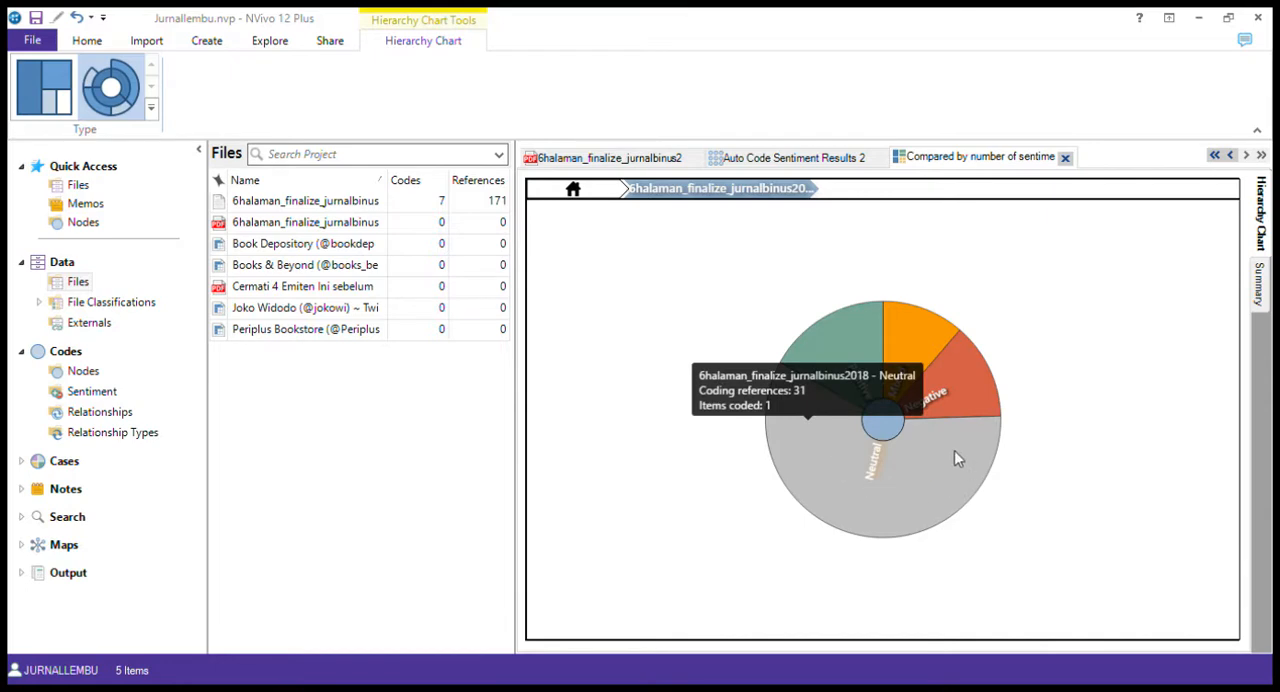
{"action": "mouse_move", "coordinate": [847, 360]}
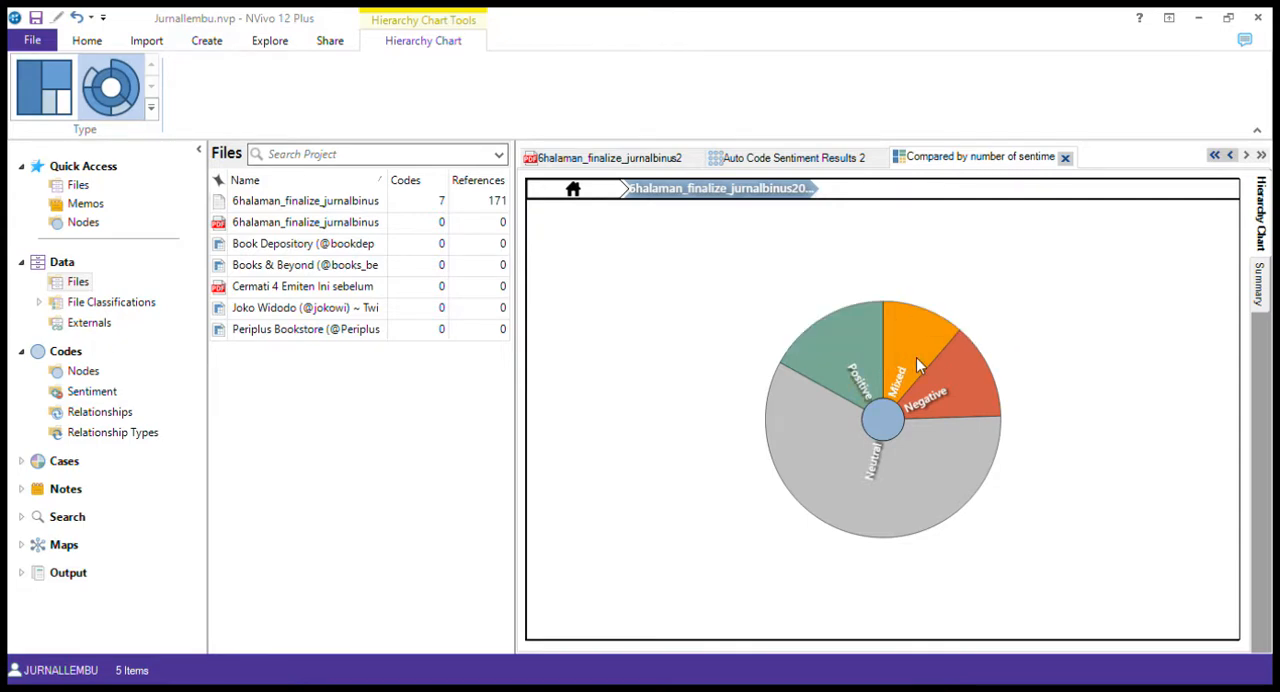
{"action": "mouse_move", "coordinate": [917, 364]}
{"action": "mouse_move", "coordinate": [940, 396]}
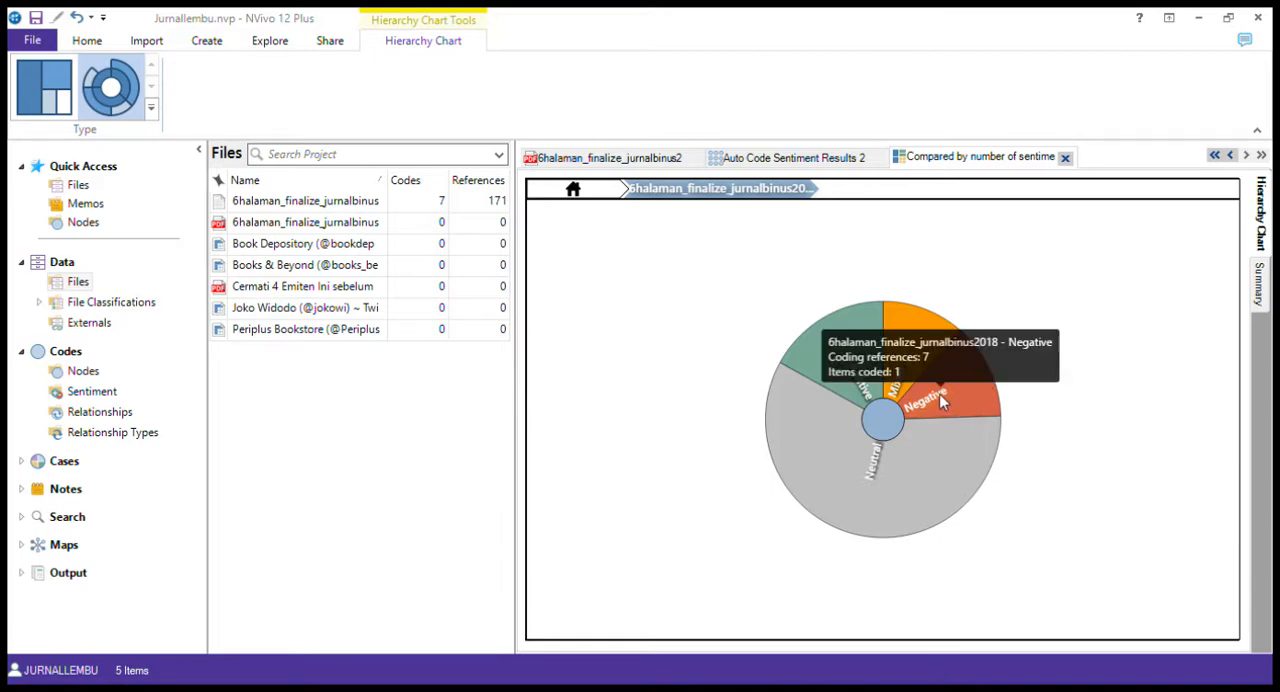
Open the coded 6halaman_finalize_jurnalbinus2018 document and close the auto code sentiment results and the sentiment comparison chart
{"action": "left_click", "coordinate": [152, 41]}
{"action": "left_click", "coordinate": [276, 203]}
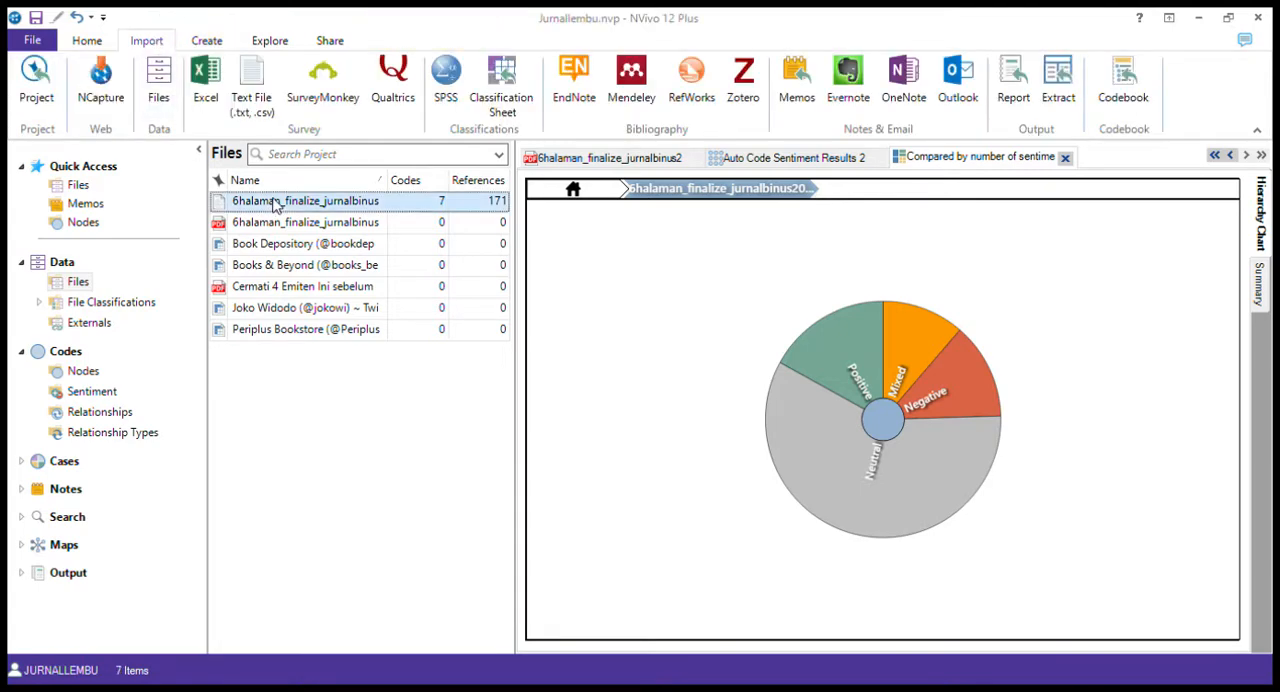
{"action": "left_click", "coordinate": [877, 158]}
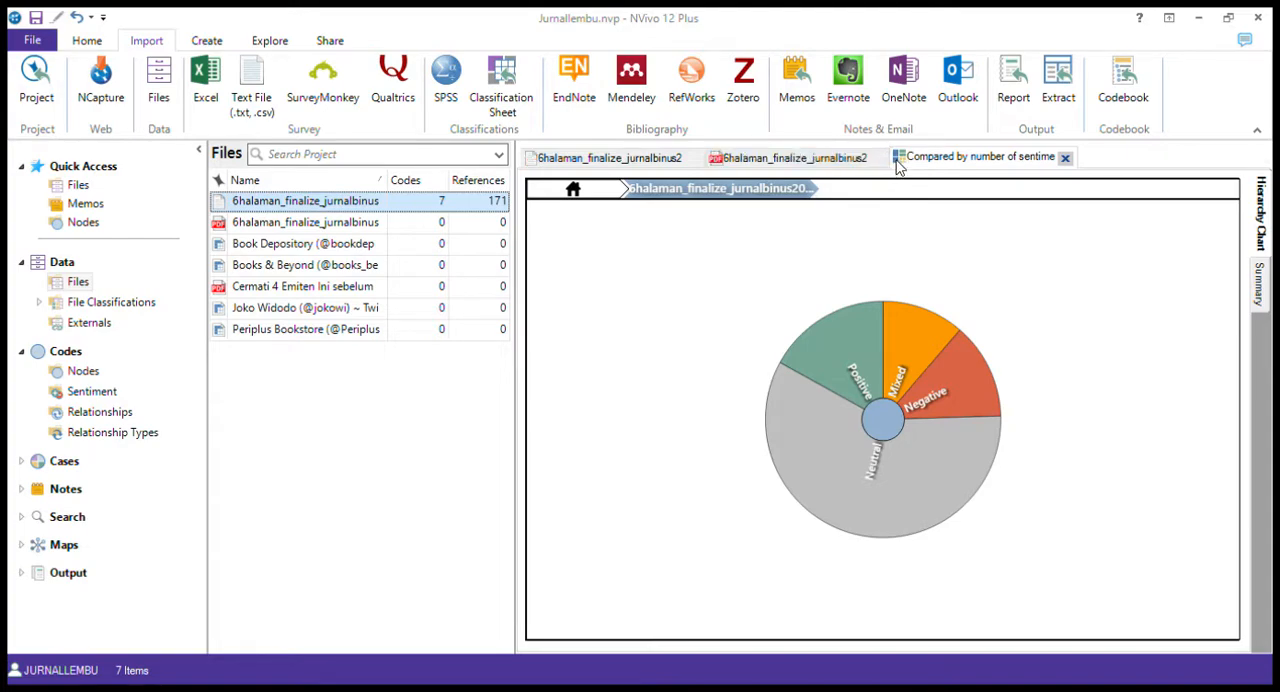
{"action": "left_click", "coordinate": [1066, 158]}
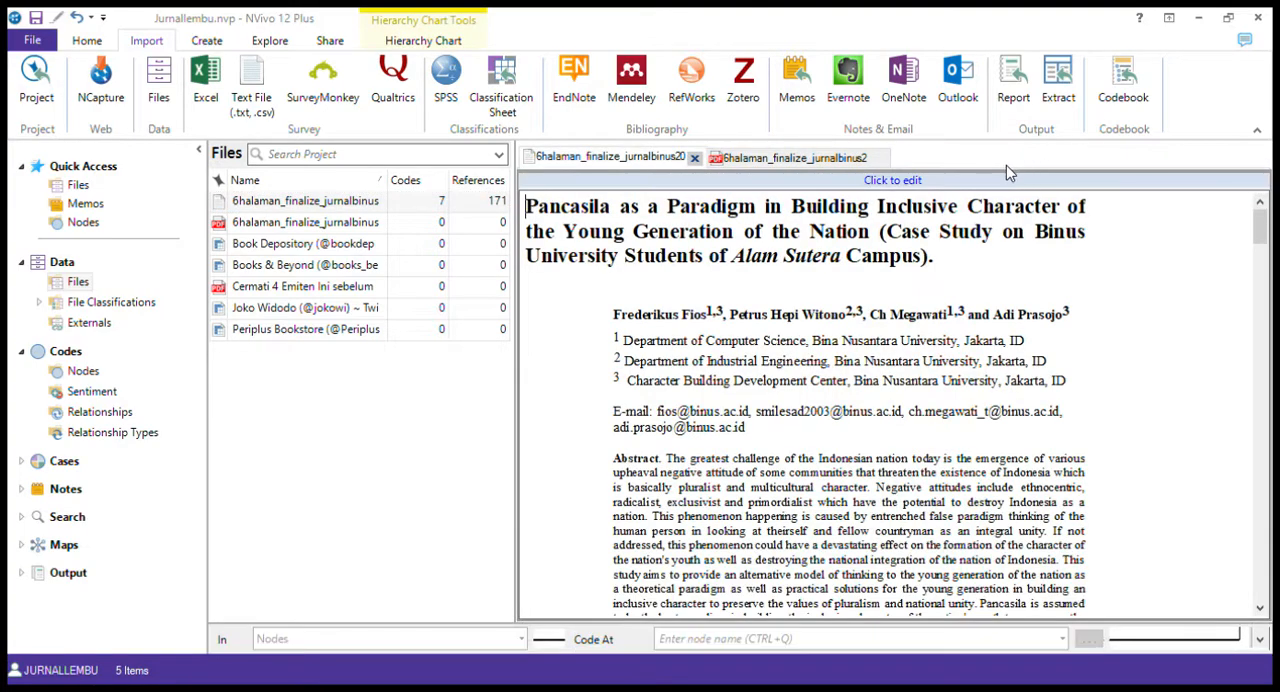
Sort the project's file list by name in descending order
{"action": "left_click", "coordinate": [836, 161]}
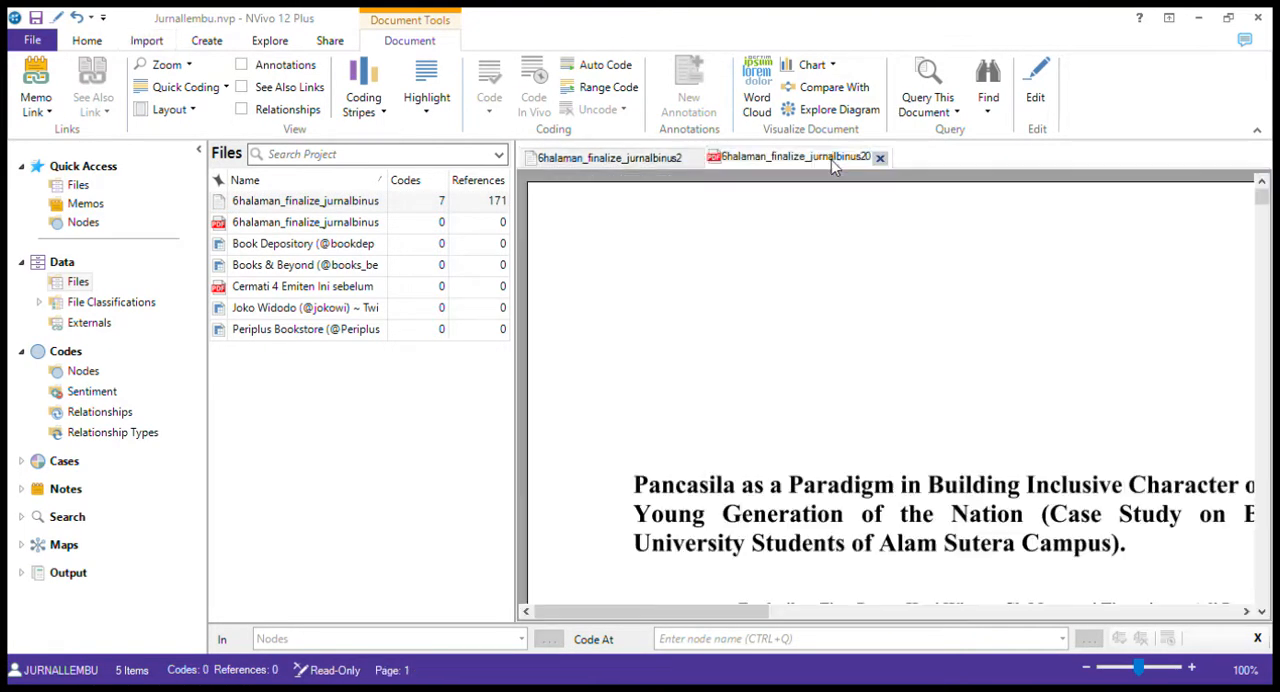
{"action": "left_click", "coordinate": [335, 200]}
{"action": "left_click", "coordinate": [350, 198]}
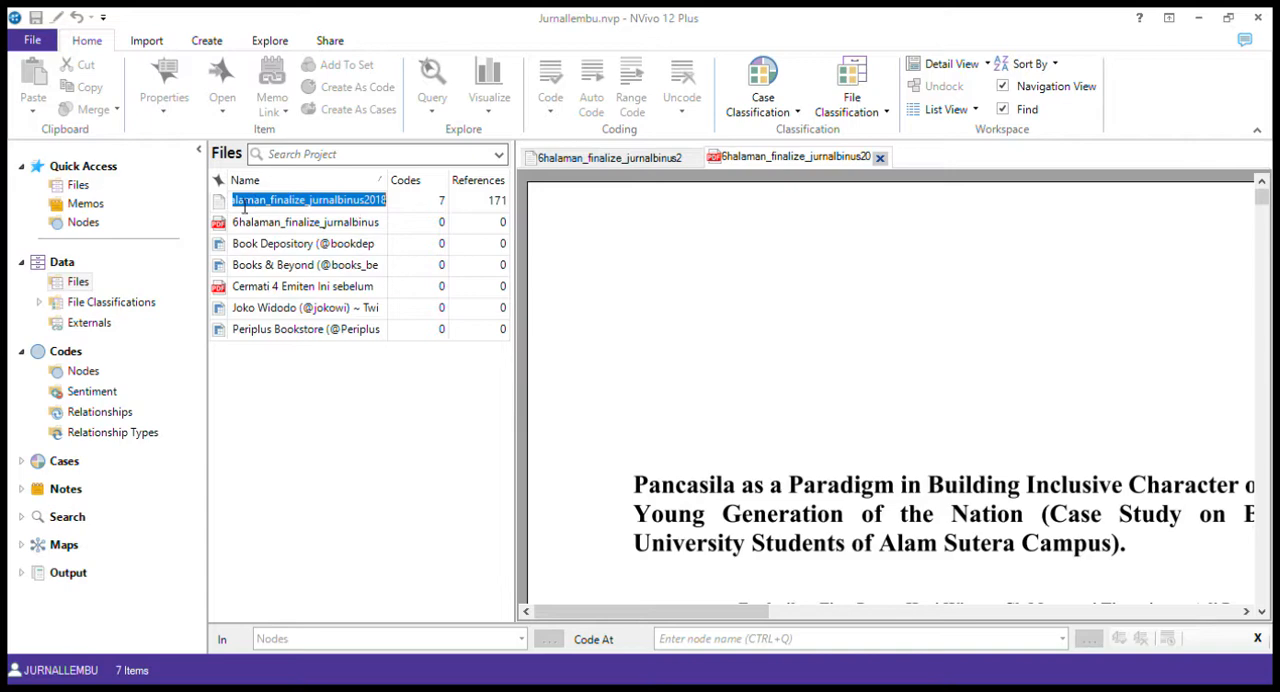
{"action": "left_click", "coordinate": [148, 42]}
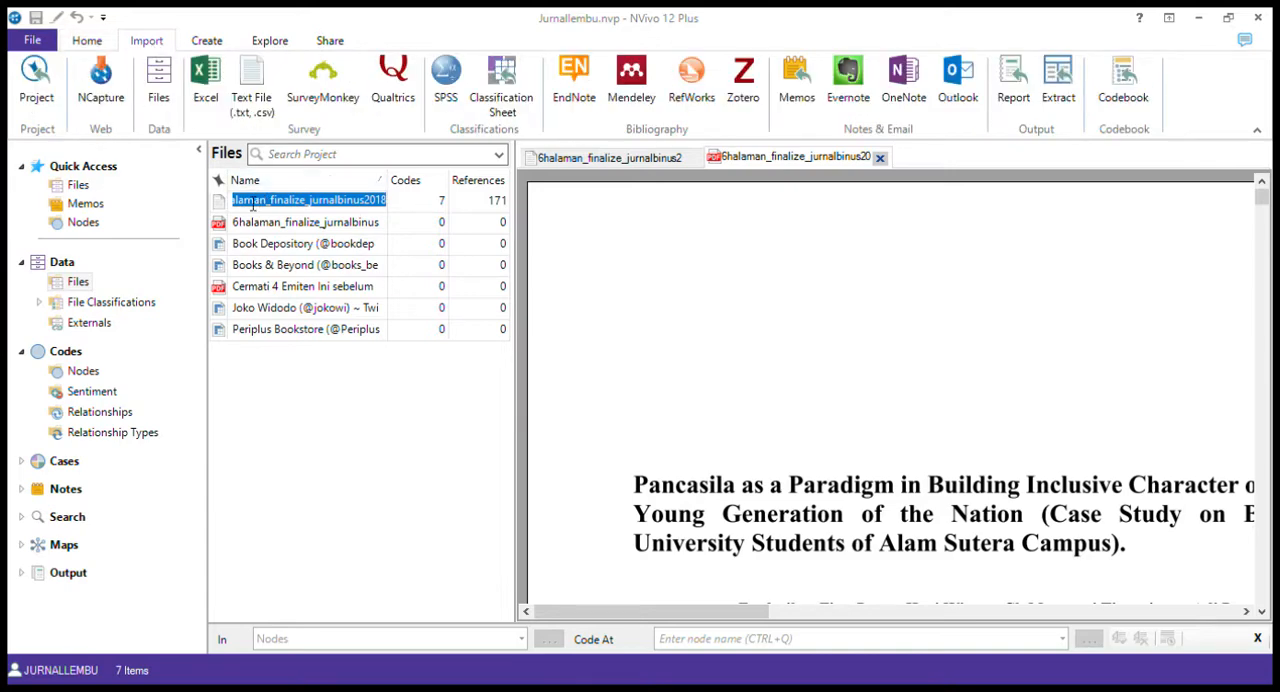
{"action": "left_click", "coordinate": [224, 208]}
{"action": "left_click", "coordinate": [250, 180]}
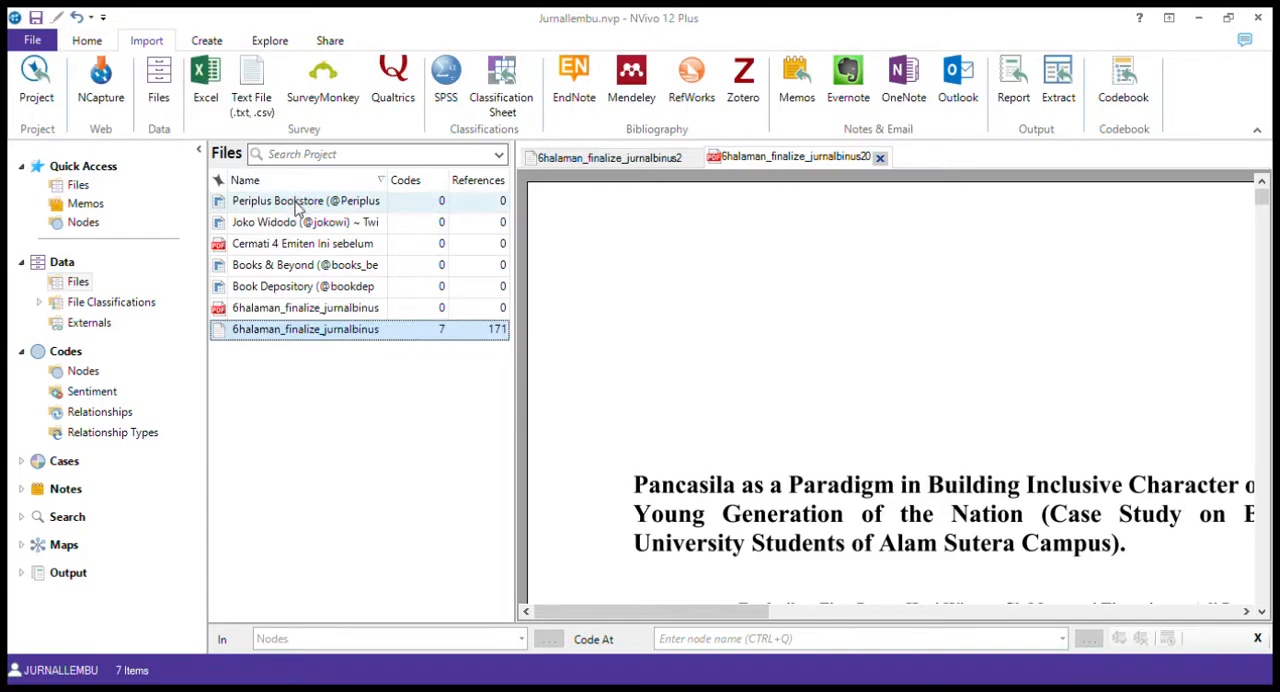
Bring the 6halaman_finalize_jurnalbinus2018 text document to the front and make it editable
{"action": "left_click", "coordinate": [620, 160]}
{"action": "left_click", "coordinate": [763, 160]}
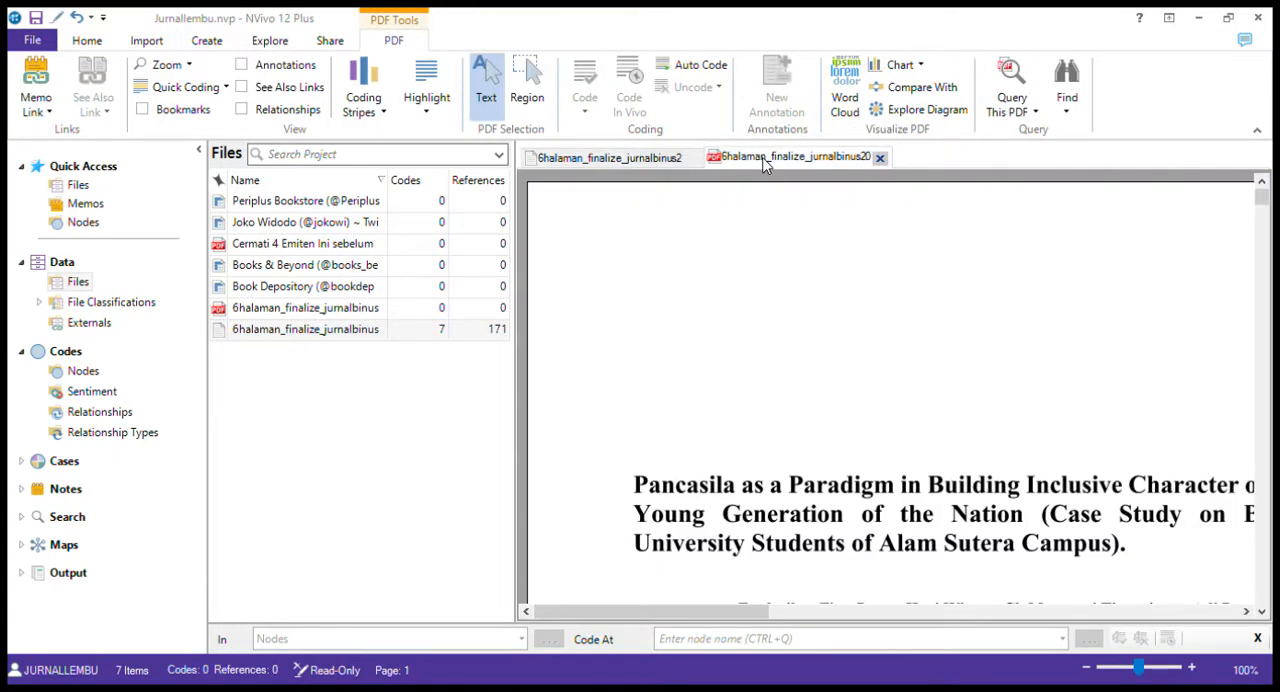
{"action": "left_click", "coordinate": [645, 160]}
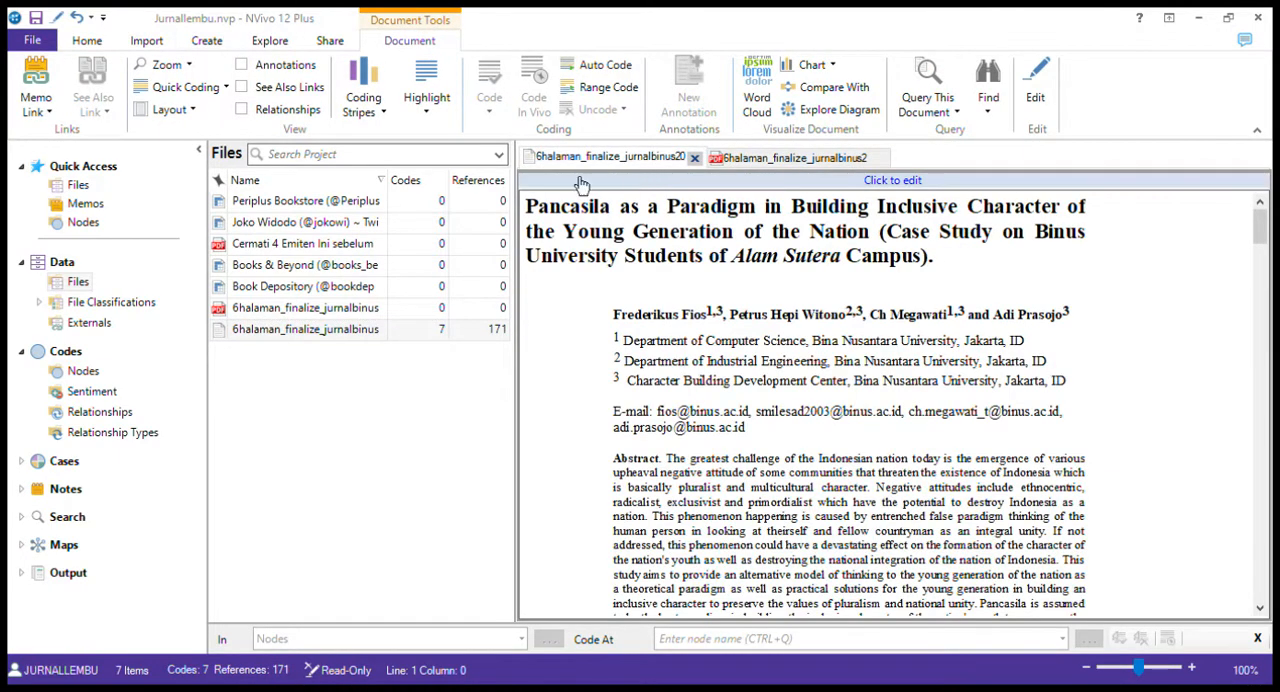
{"action": "left_click", "coordinate": [352, 205]}
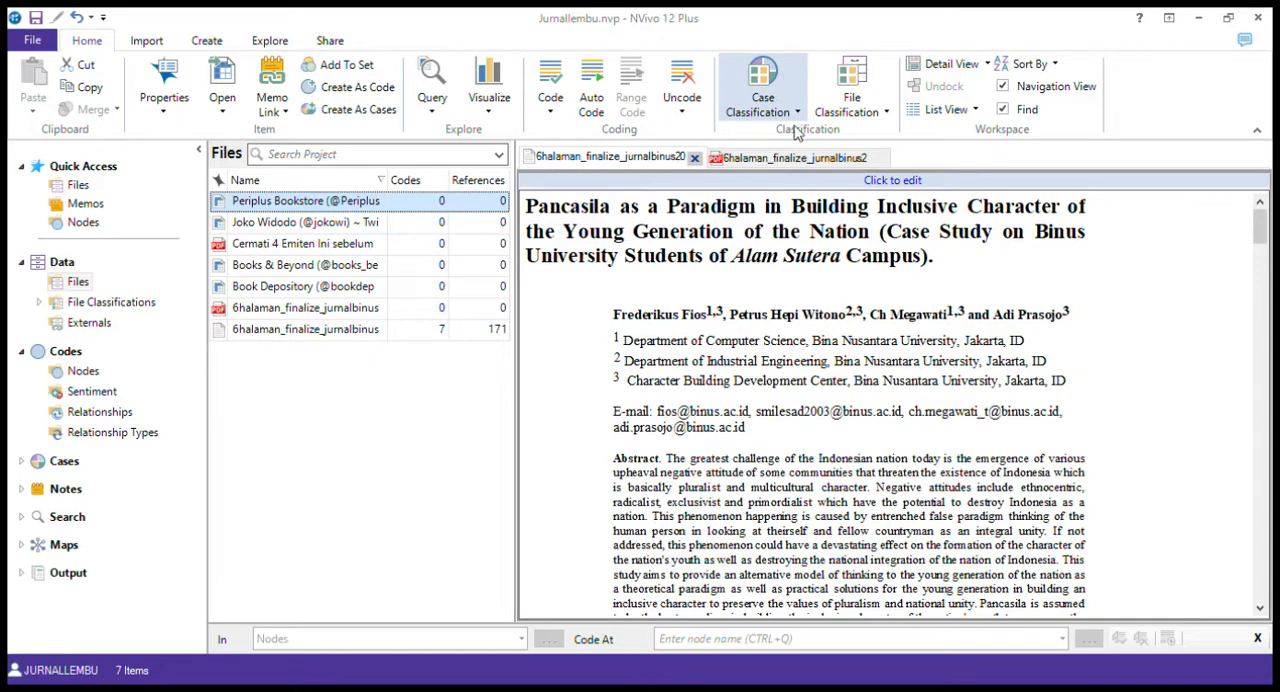
{"action": "left_click", "coordinate": [808, 177]}
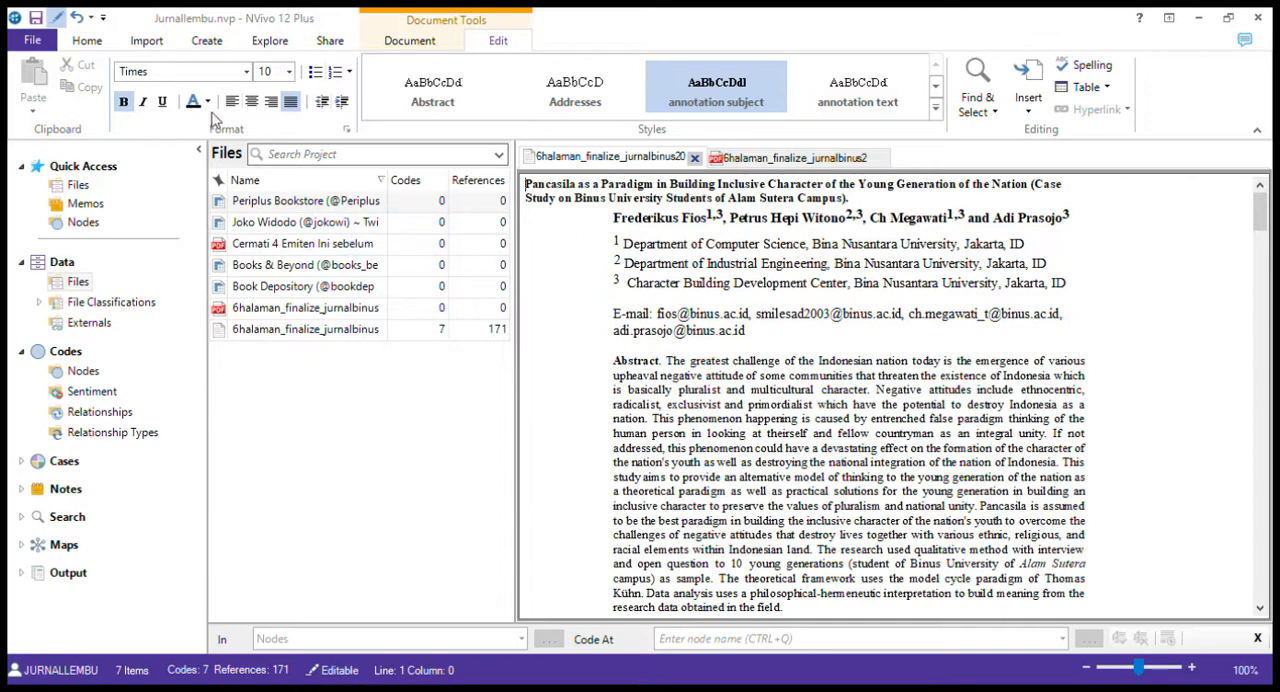
Select the coded 6halaman_finalize_jurnalbinus2018 document in the file list and open it
{"action": "left_click", "coordinate": [147, 45]}
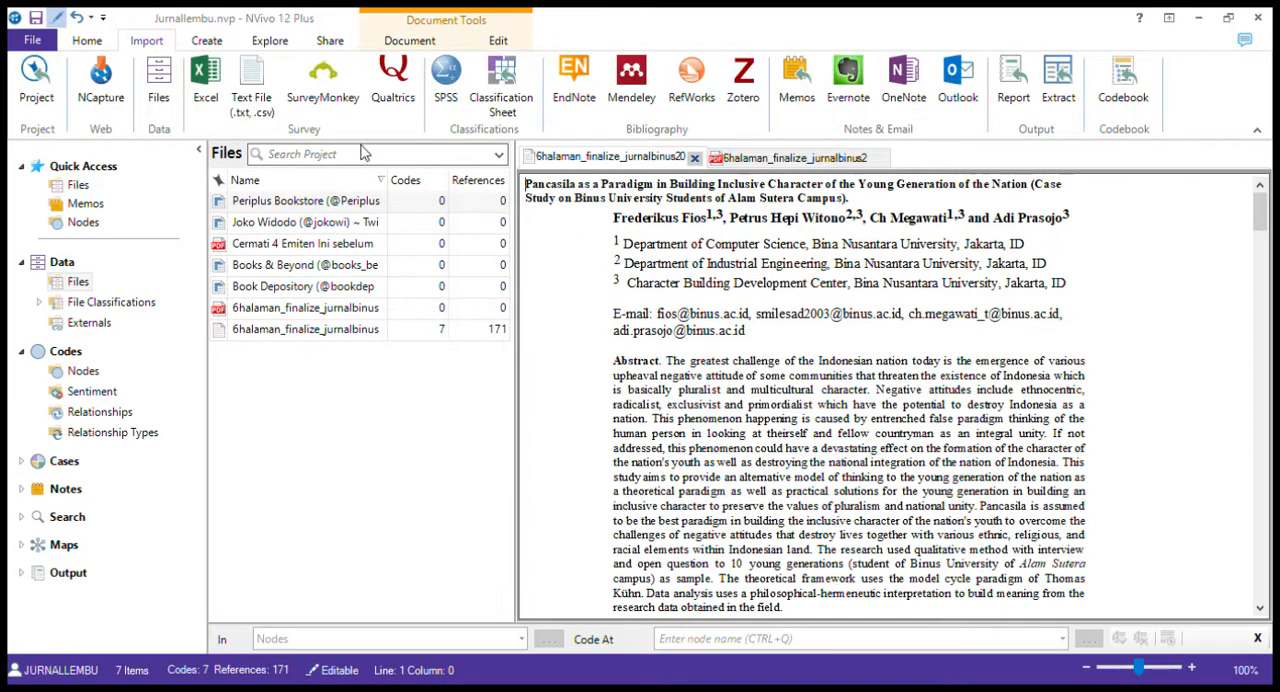
{"action": "left_click", "coordinate": [310, 208]}
{"action": "left_click", "coordinate": [310, 207]}
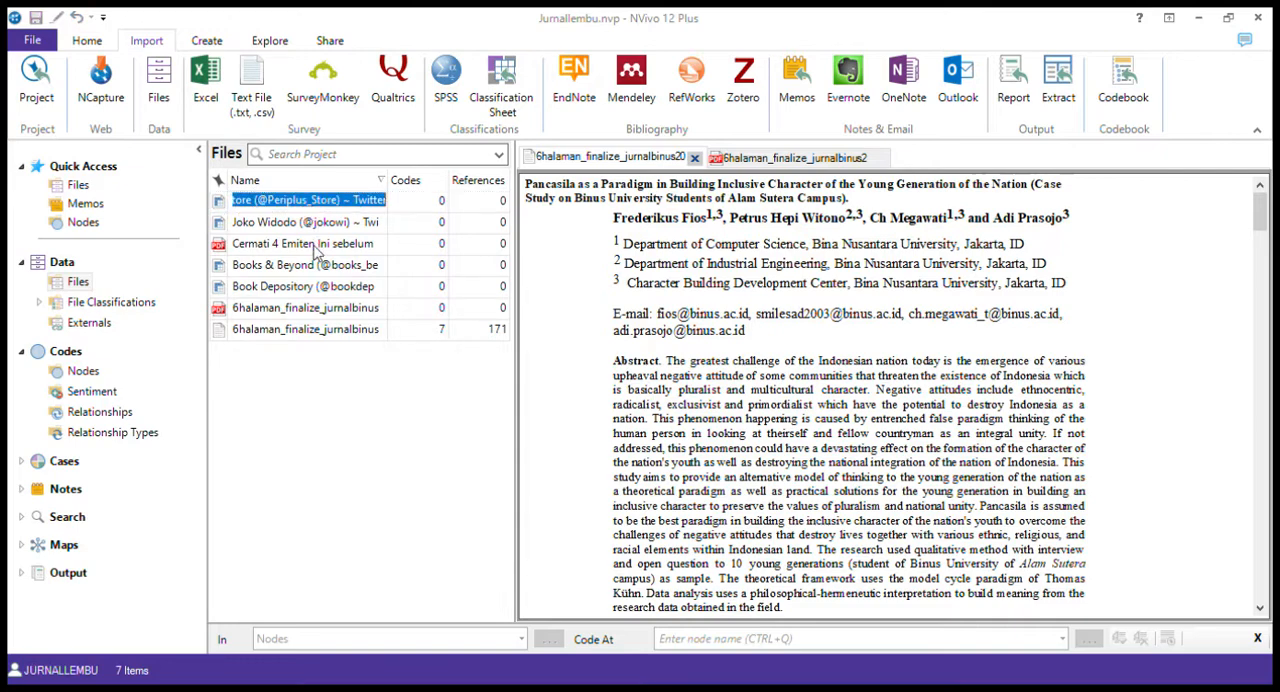
{"action": "left_click", "coordinate": [313, 245]}
{"action": "left_click", "coordinate": [316, 330]}
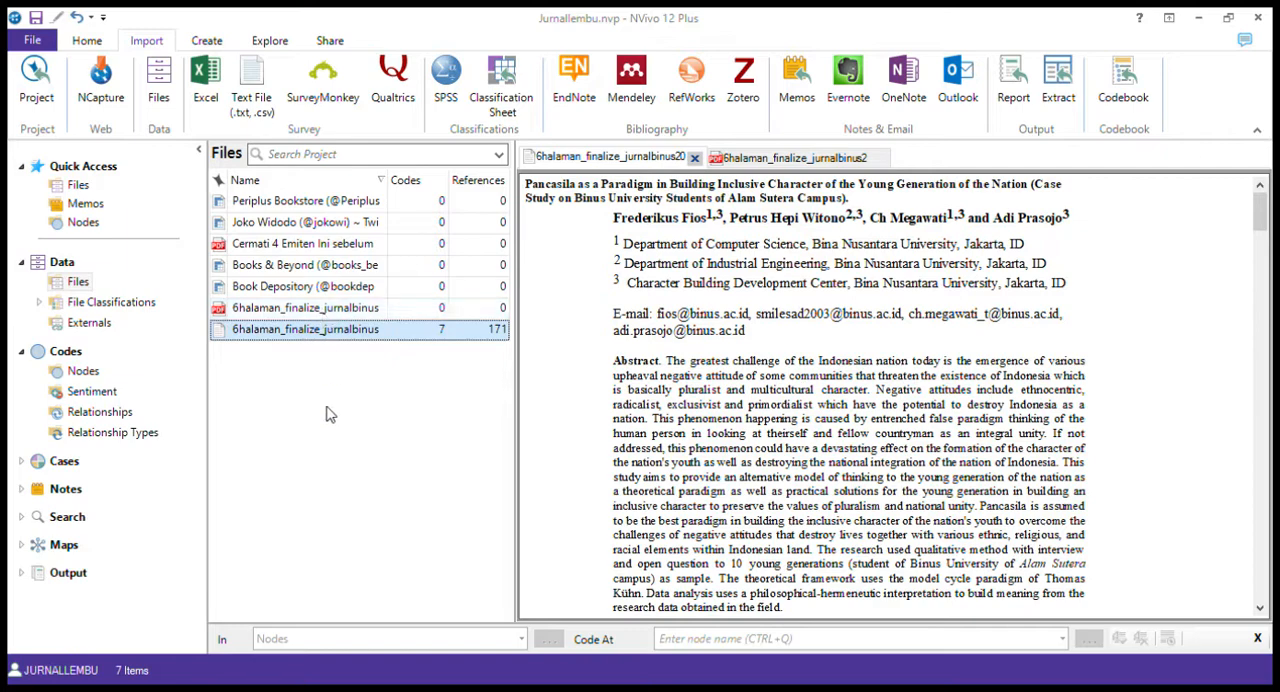
{"action": "double_click", "coordinate": [336, 334]}
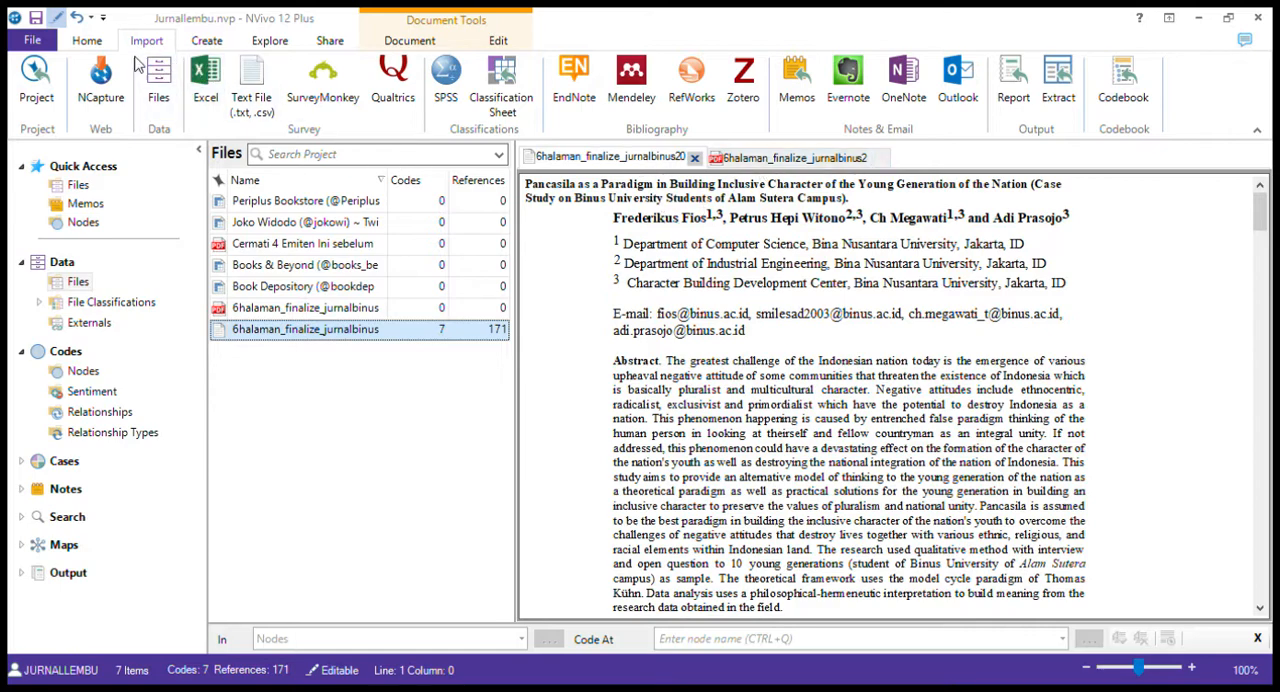
Chart the coding of the 6halaman_finalize_jurnalbinus2018 document and close the open PDF version of the article
{"action": "left_click", "coordinate": [88, 41]}
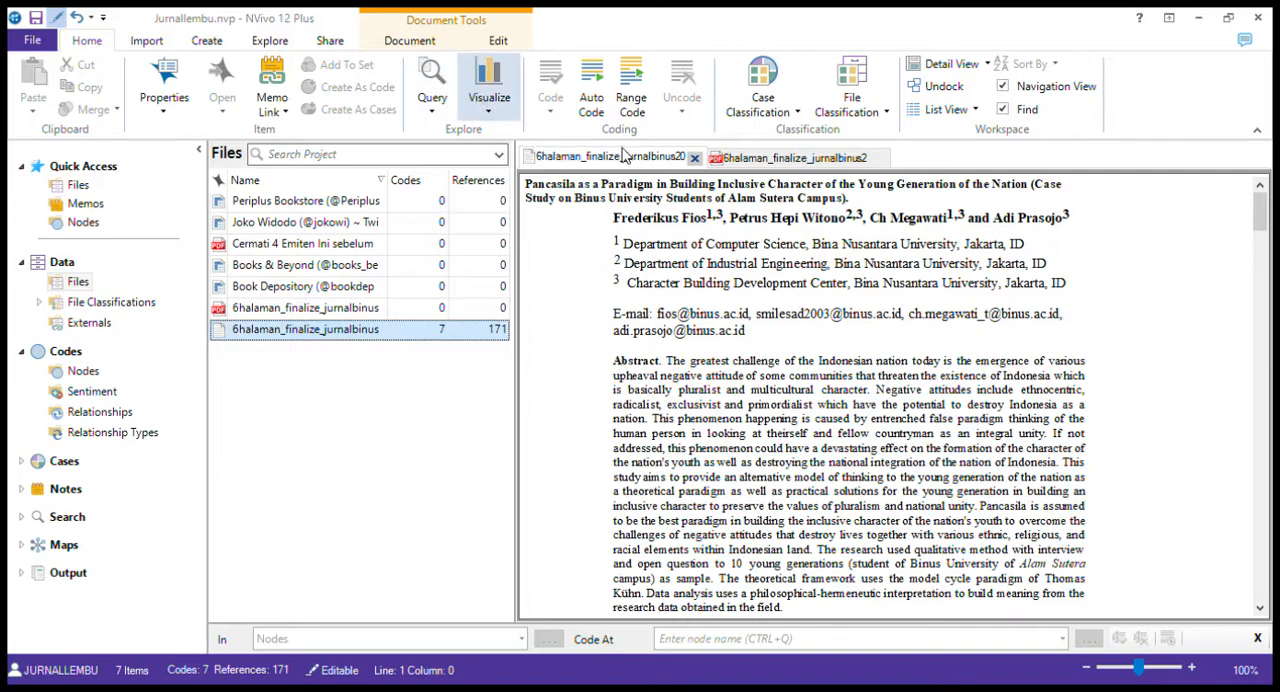
{"action": "left_click", "coordinate": [664, 162]}
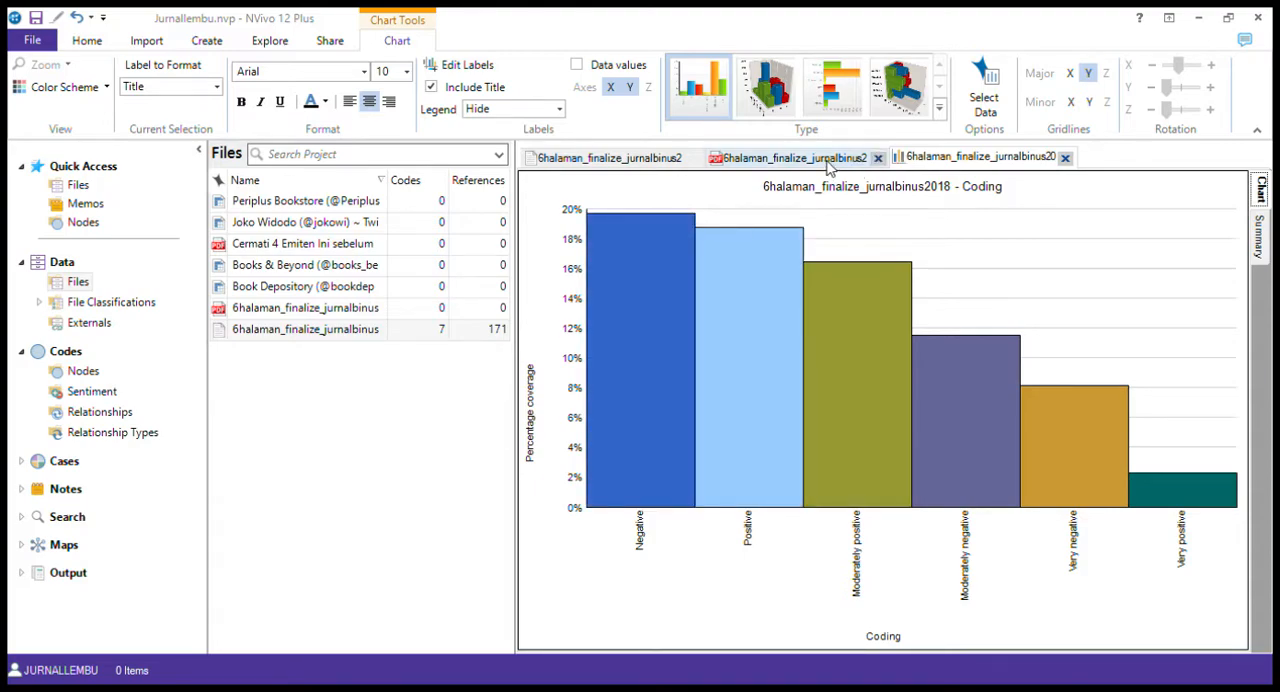
{"action": "left_click", "coordinate": [828, 160]}
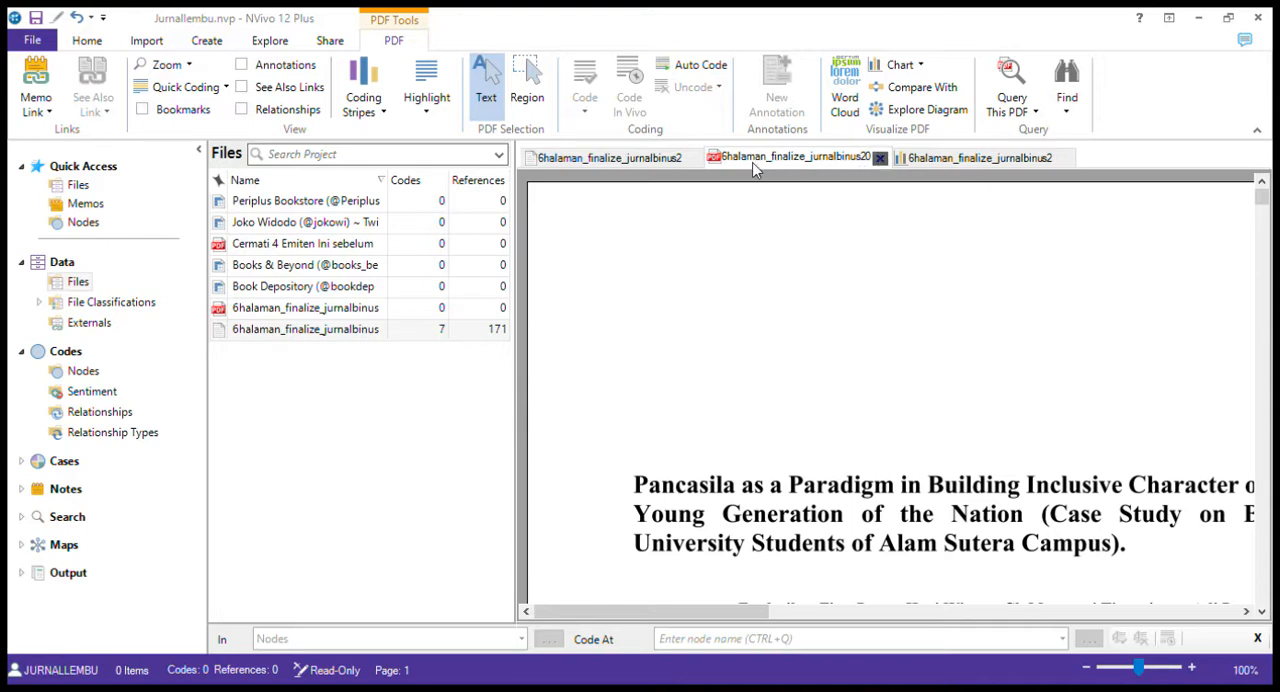
{"action": "left_click", "coordinate": [879, 158]}
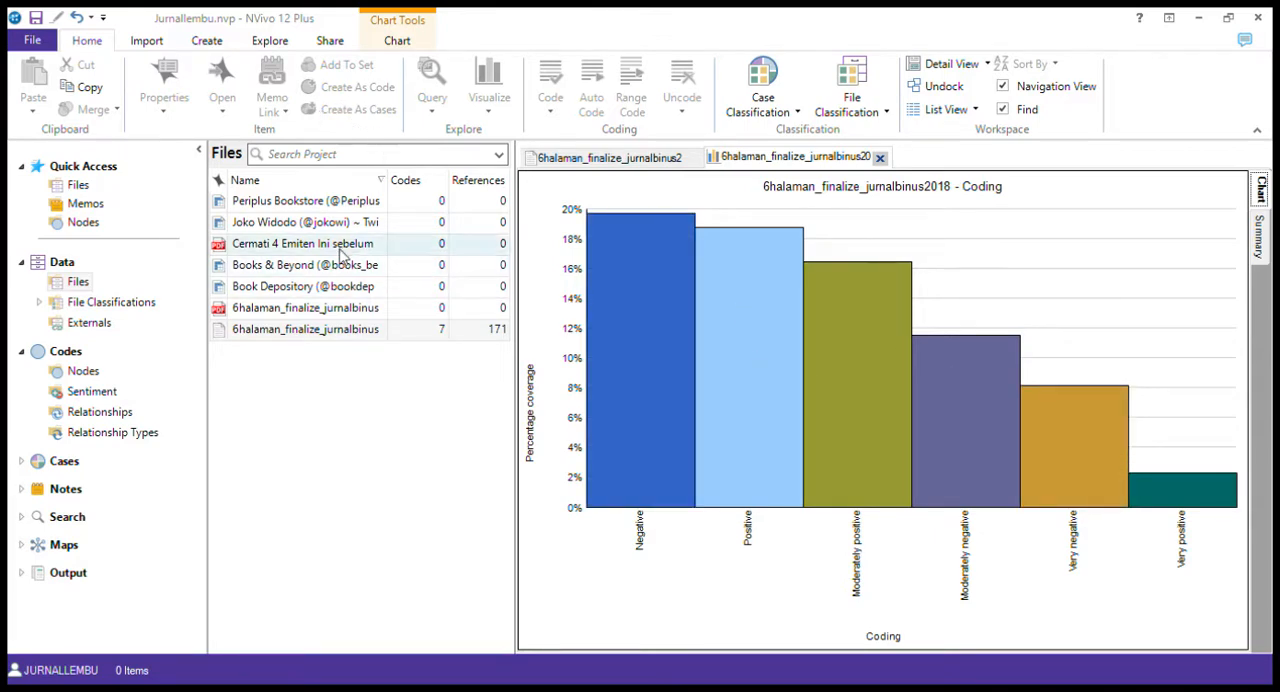
Return from the coding chart to the coded text document by reopening it from the file list
{"action": "left_click", "coordinate": [311, 335]}
{"action": "left_click", "coordinate": [311, 337]}
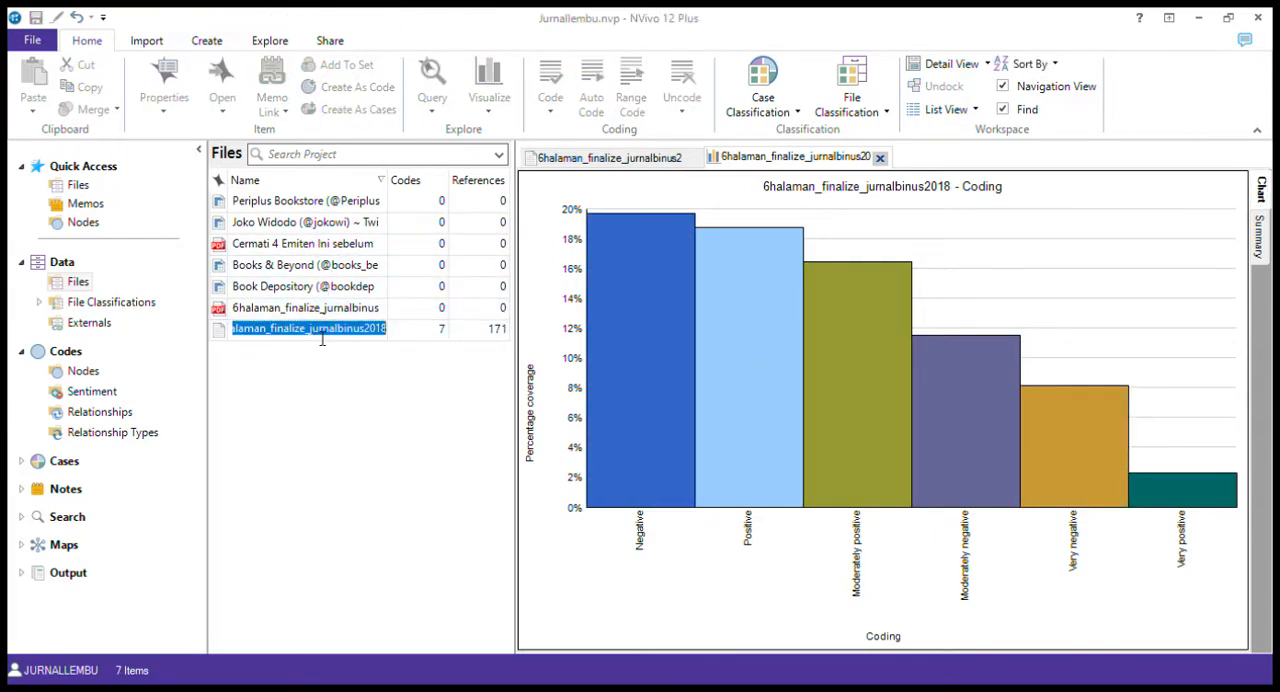
{"action": "left_click", "coordinate": [146, 41]}
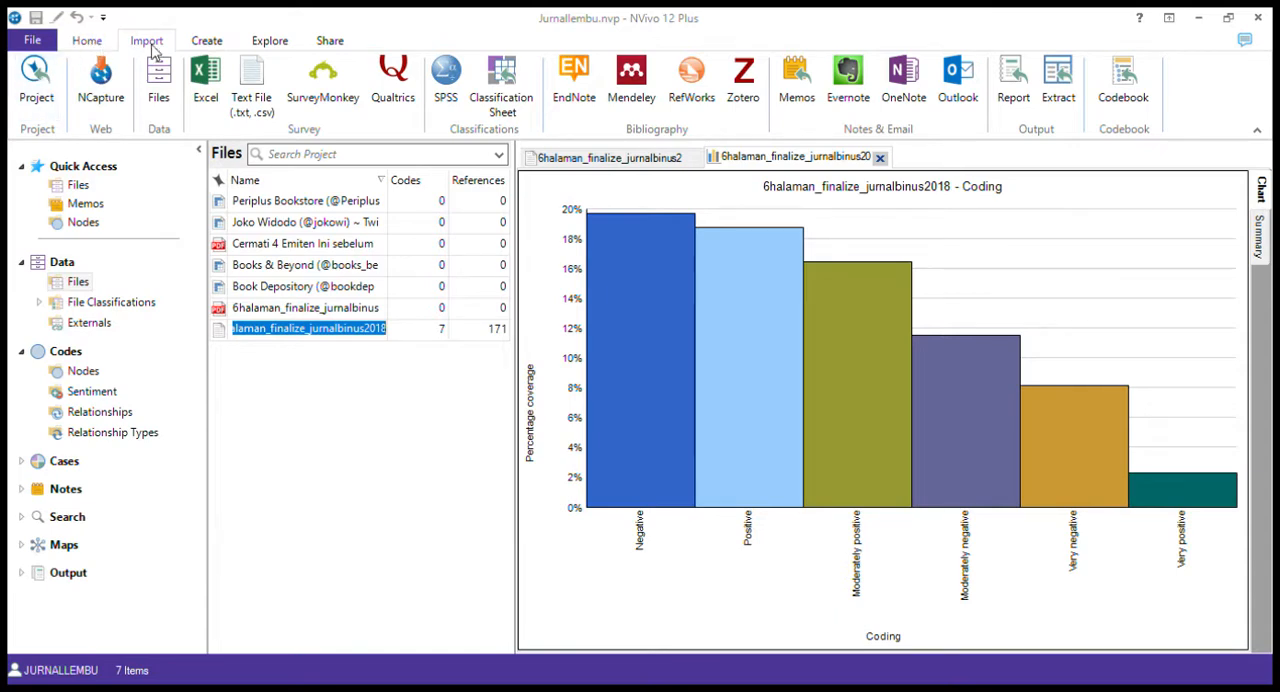
{"action": "left_click", "coordinate": [103, 46]}
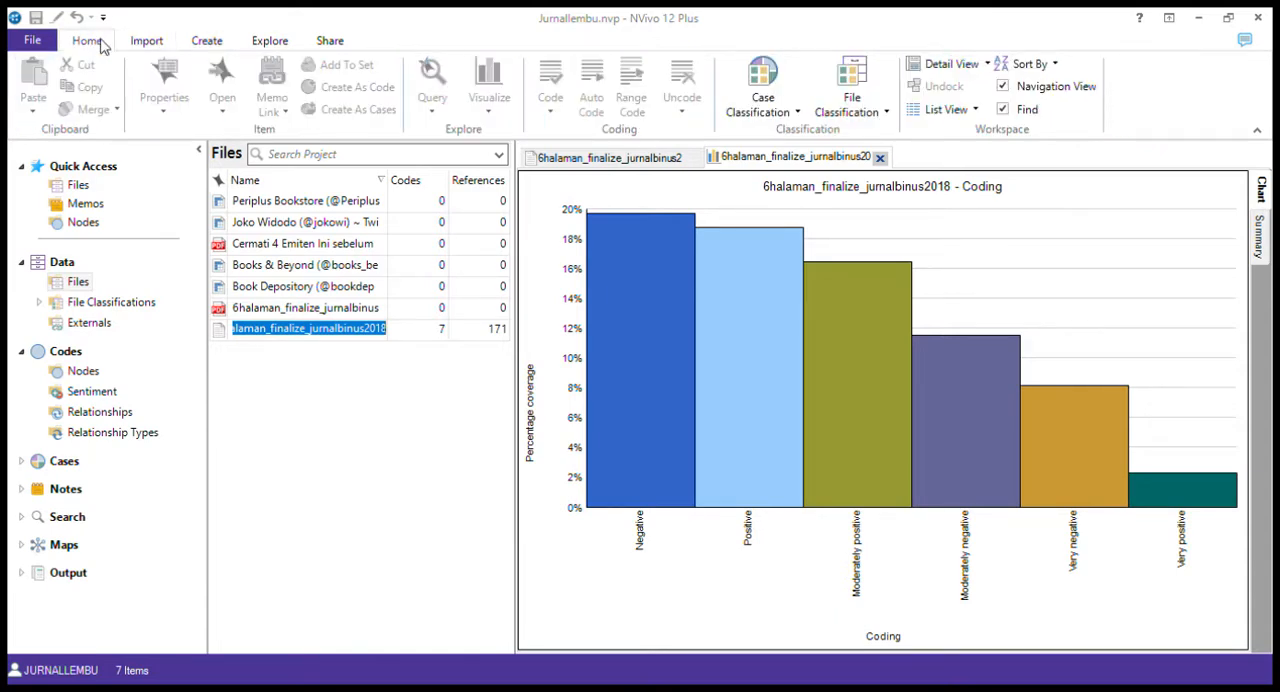
{"action": "double_click", "coordinate": [294, 333]}
{"action": "left_click", "coordinate": [223, 333]}
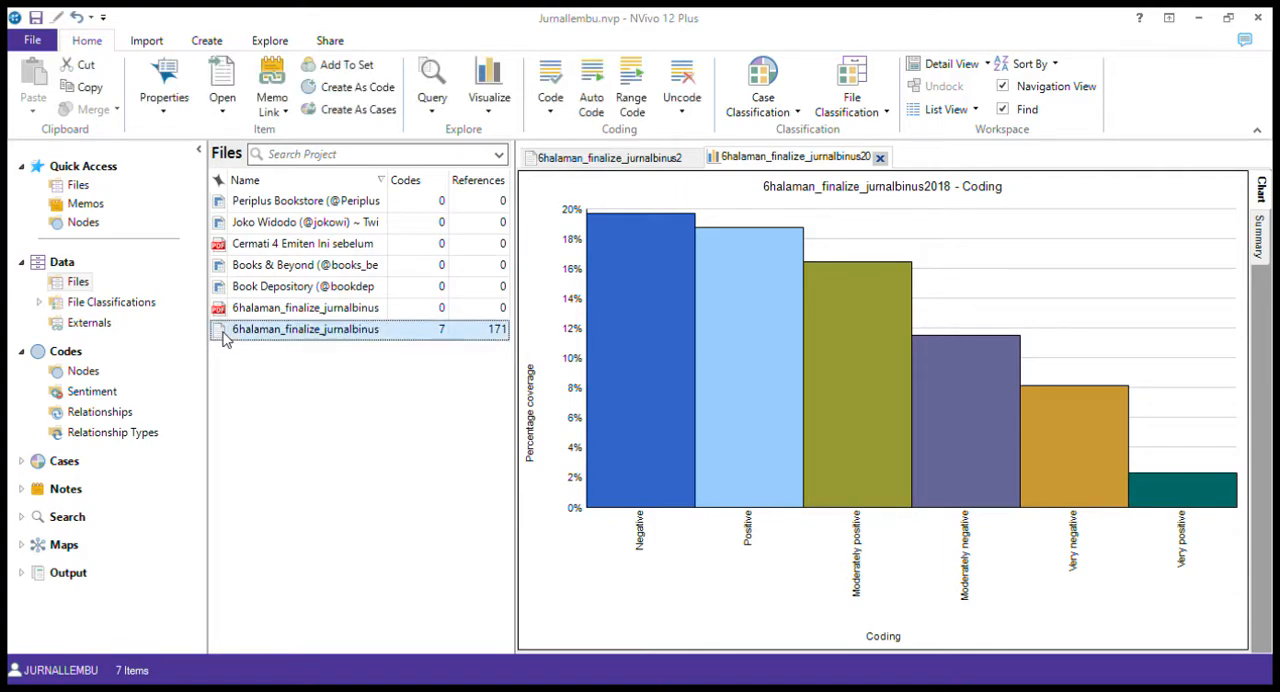
{"action": "double_click", "coordinate": [224, 338]}
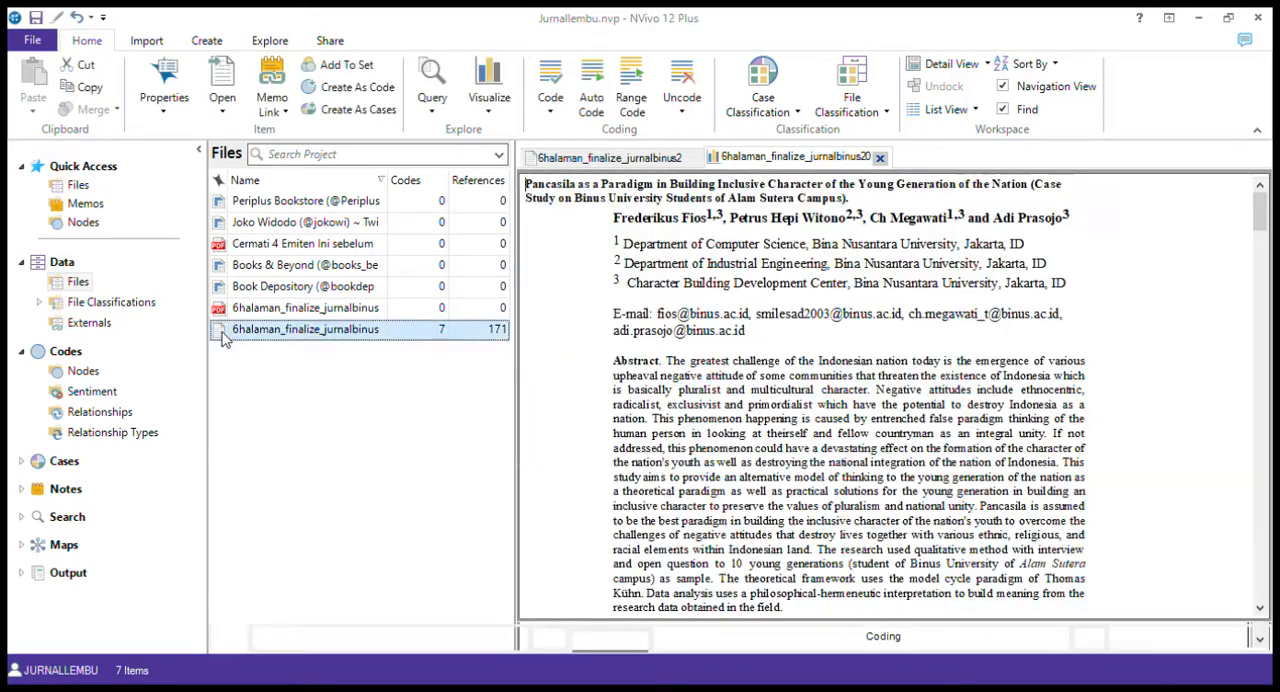
View the document in an Explore Diagram, shift the Moderately positive node slightly, and close the diagram
{"action": "left_click", "coordinate": [638, 96]}
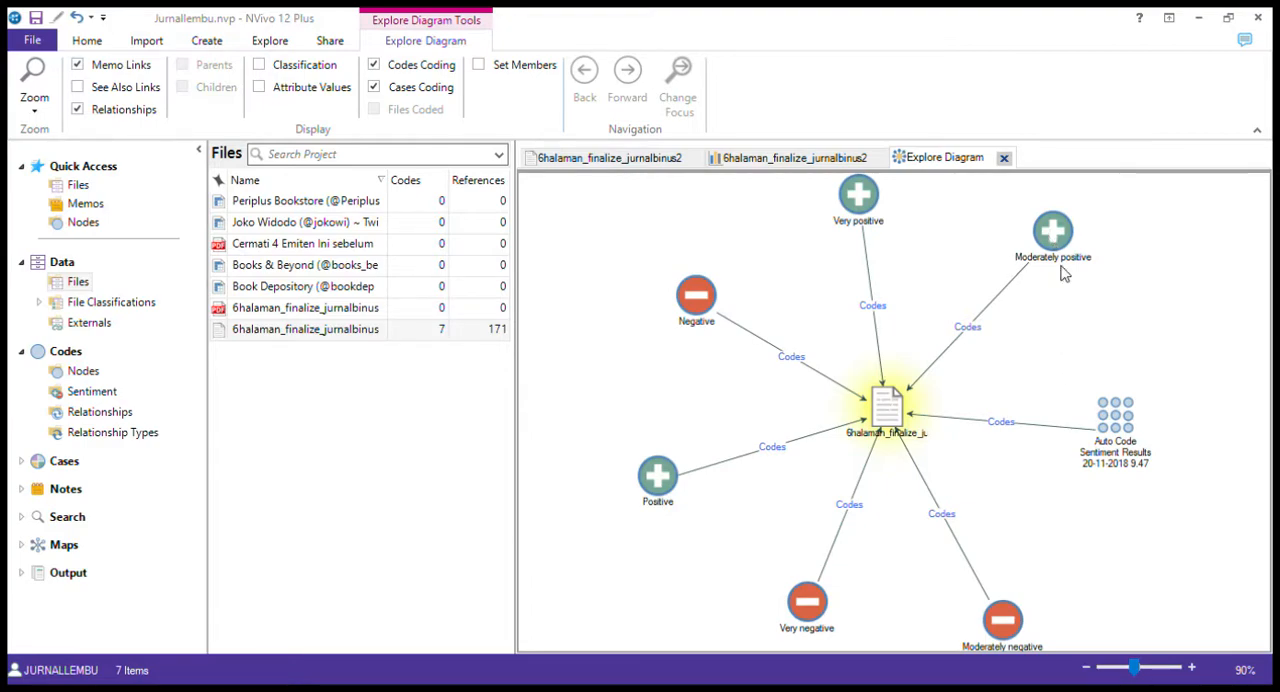
{"action": "left_click_drag", "start_coordinate": [1055, 238], "coordinate": [1066, 271]}
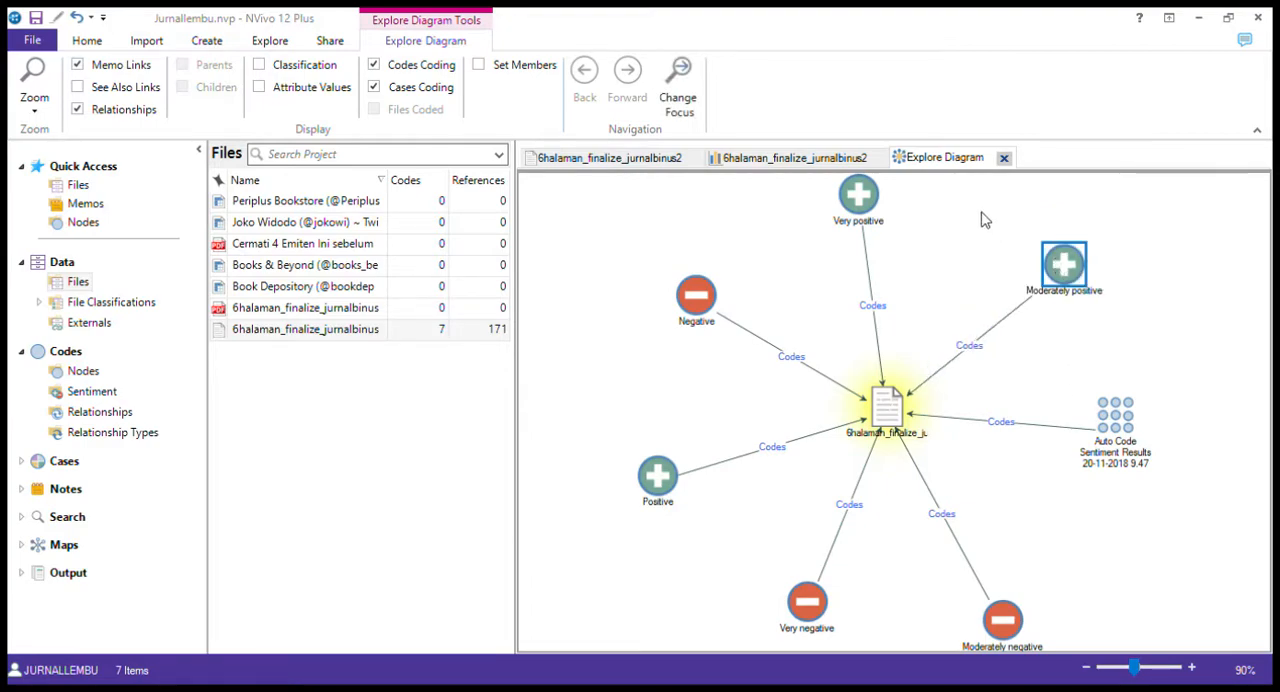
{"action": "left_click", "coordinate": [1004, 158]}
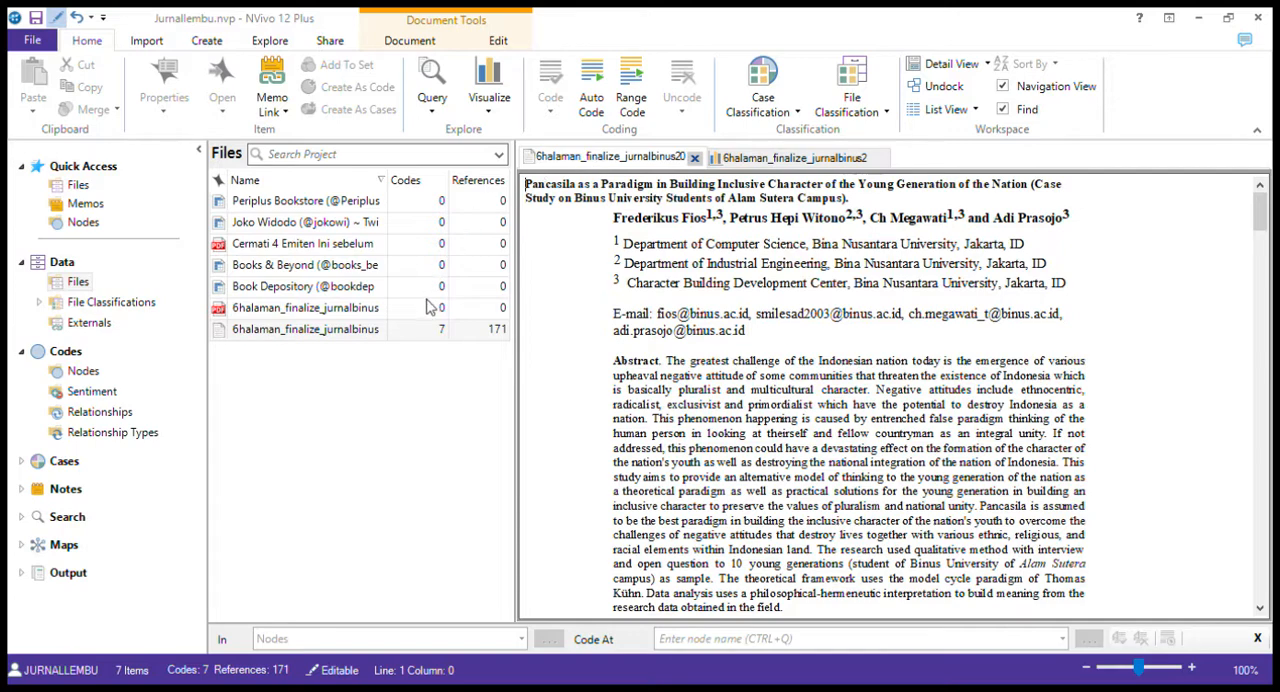
Run a Word Frequency query on the 6halaman_finalize_jurnalbinus2018 document and show its word cloud
{"action": "left_click", "coordinate": [372, 330]}
{"action": "left_click", "coordinate": [372, 330]}
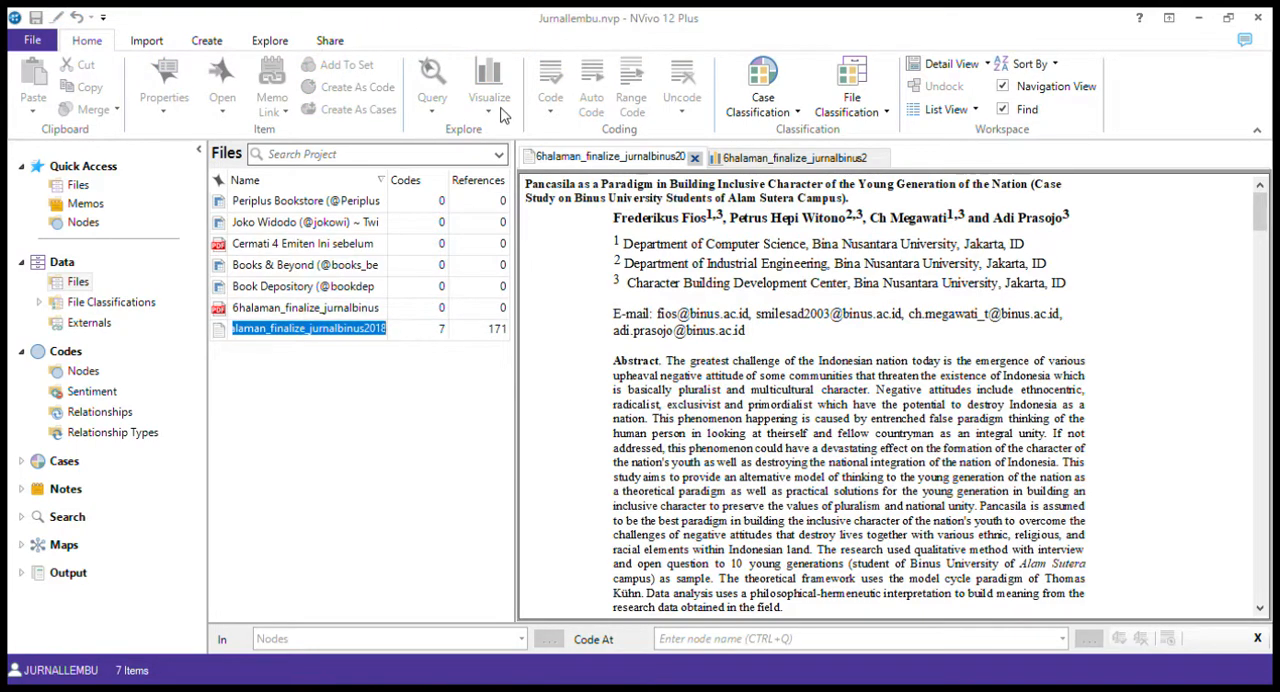
{"action": "left_click", "coordinate": [365, 335]}
{"action": "left_click", "coordinate": [220, 335]}
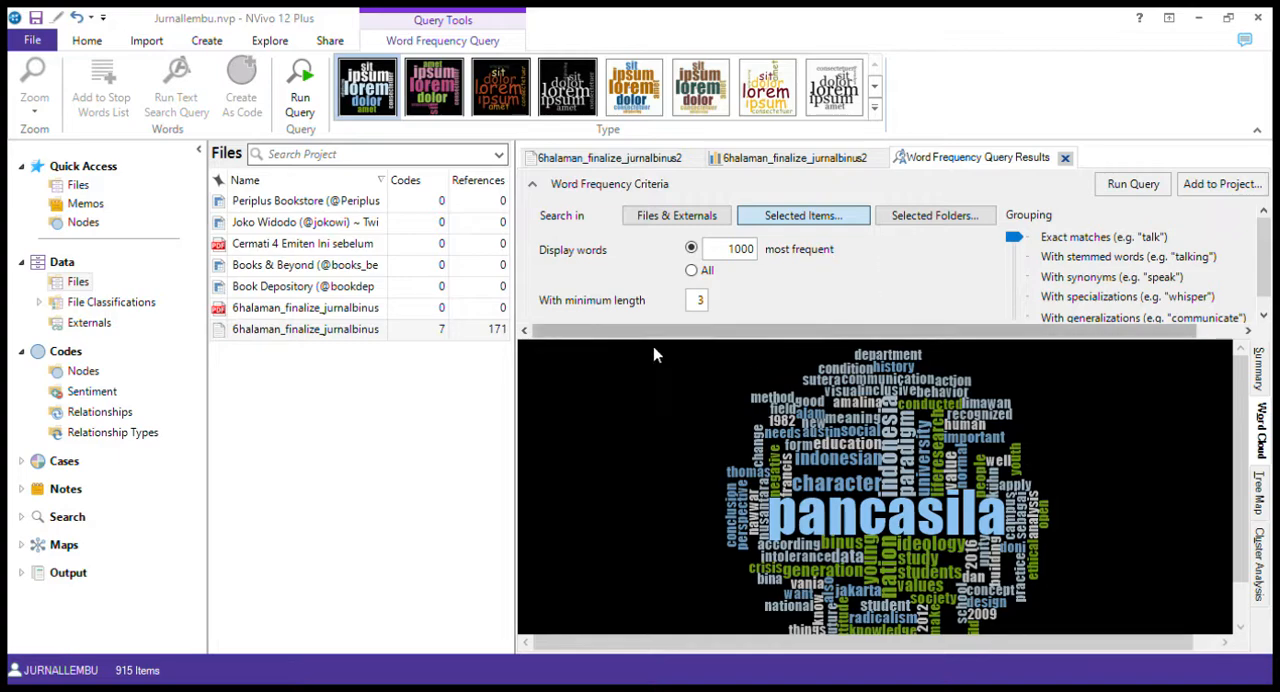
Apply the pink and green on black style to the word cloud
{"action": "left_click", "coordinate": [843, 222]}
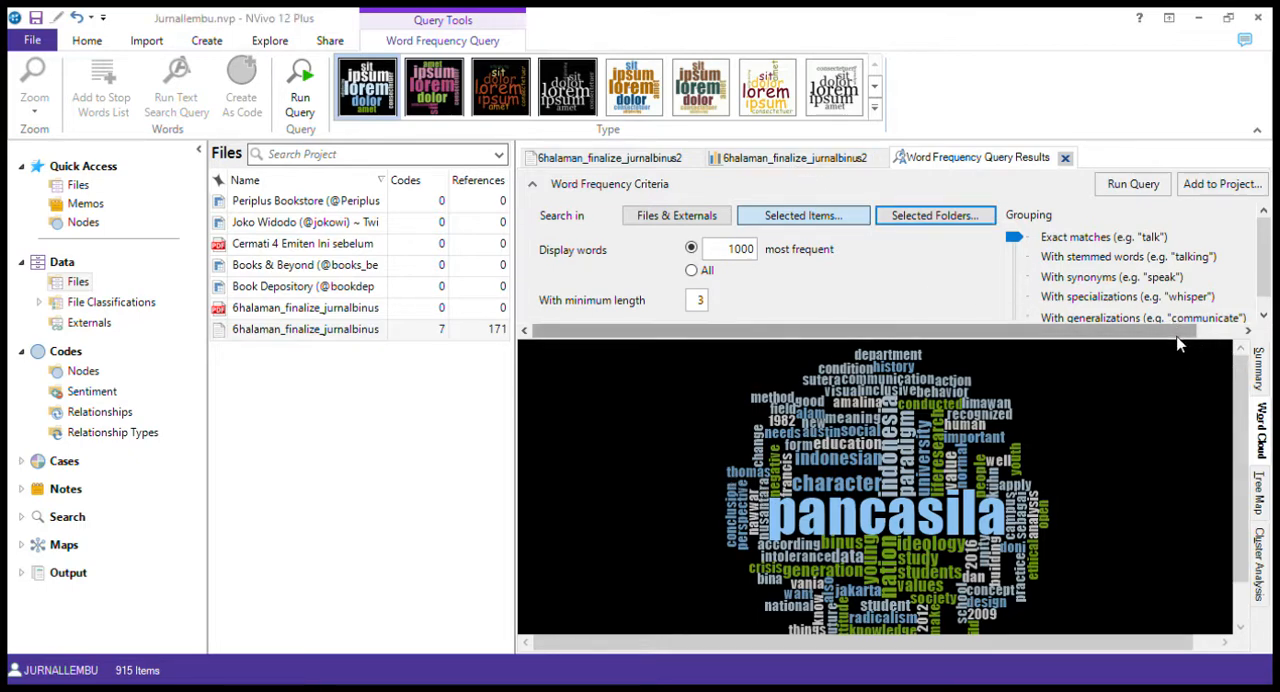
{"action": "mouse_move", "coordinate": [1239, 396]}
{"action": "left_mouse_down"}
{"action": "mouse_move", "coordinate": [1239, 448]}
{"action": "mouse_move", "coordinate": [1238, 390]}
{"action": "left_mouse_up"}
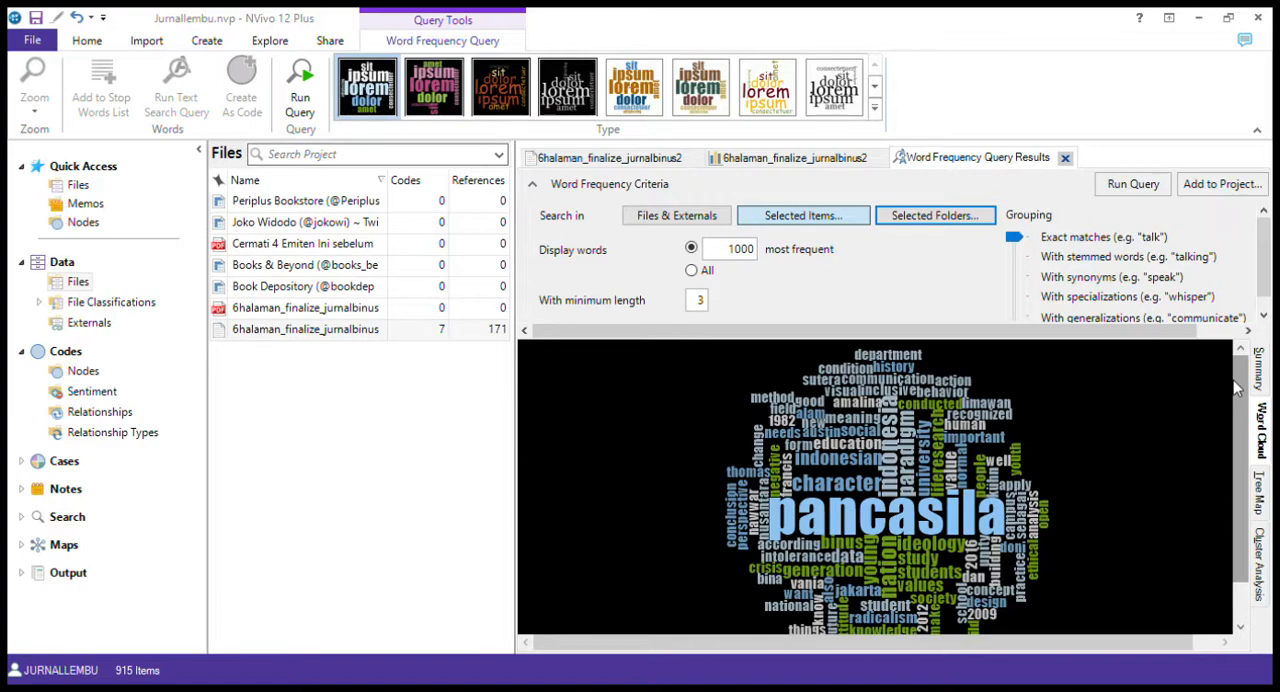
{"action": "left_click", "coordinate": [455, 98]}
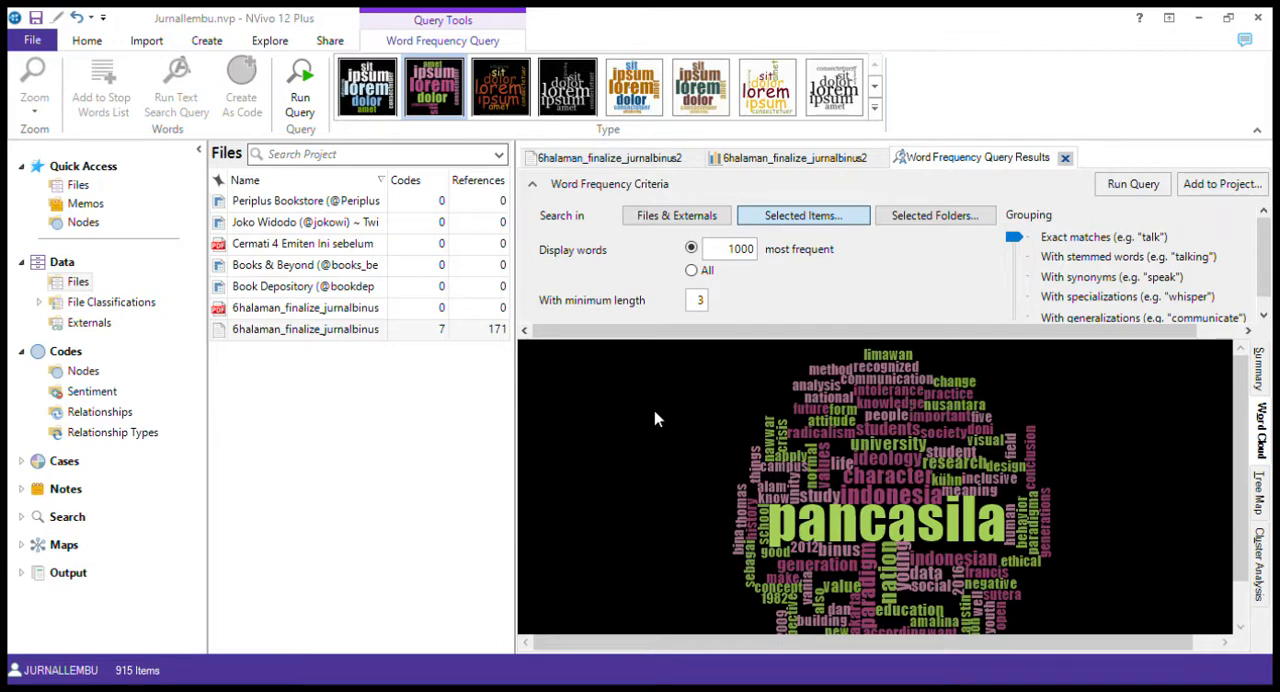
Try the dark orange word cloud style, and apply the blue and orange on white style instead
{"action": "scroll", "coordinate": [788, 537], "scroll_direction": "down", "scroll_amount": 1}
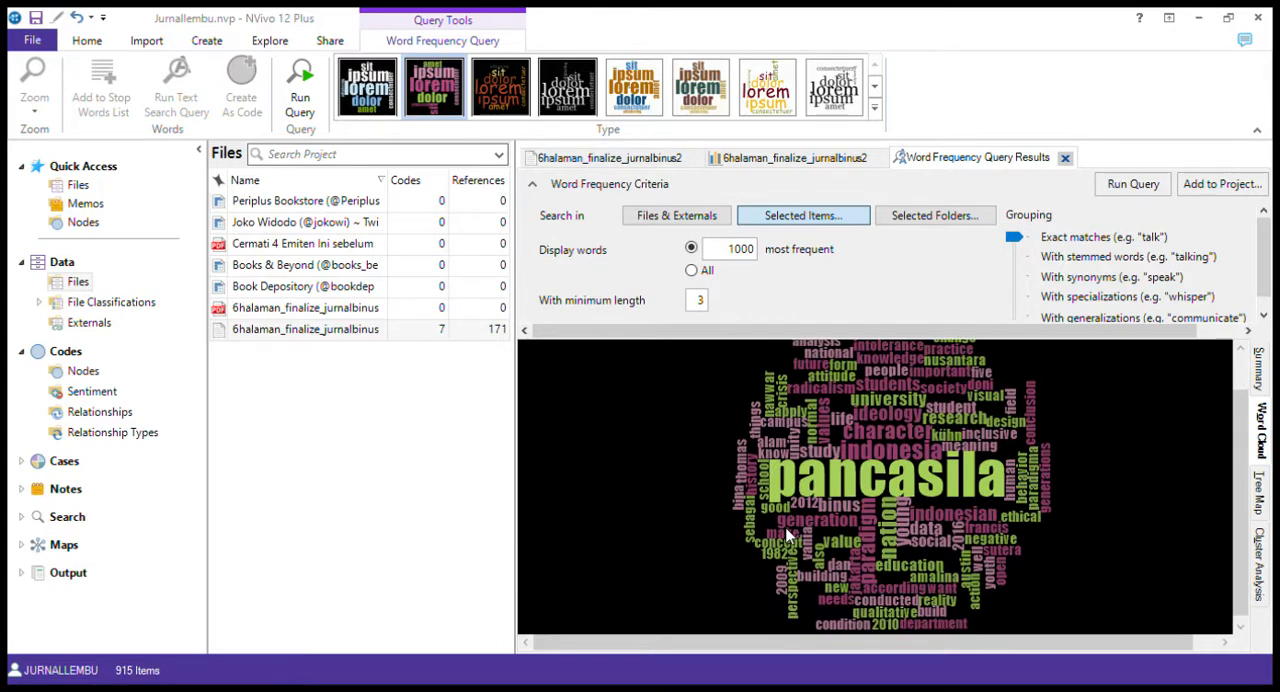
{"action": "left_click", "coordinate": [502, 93]}
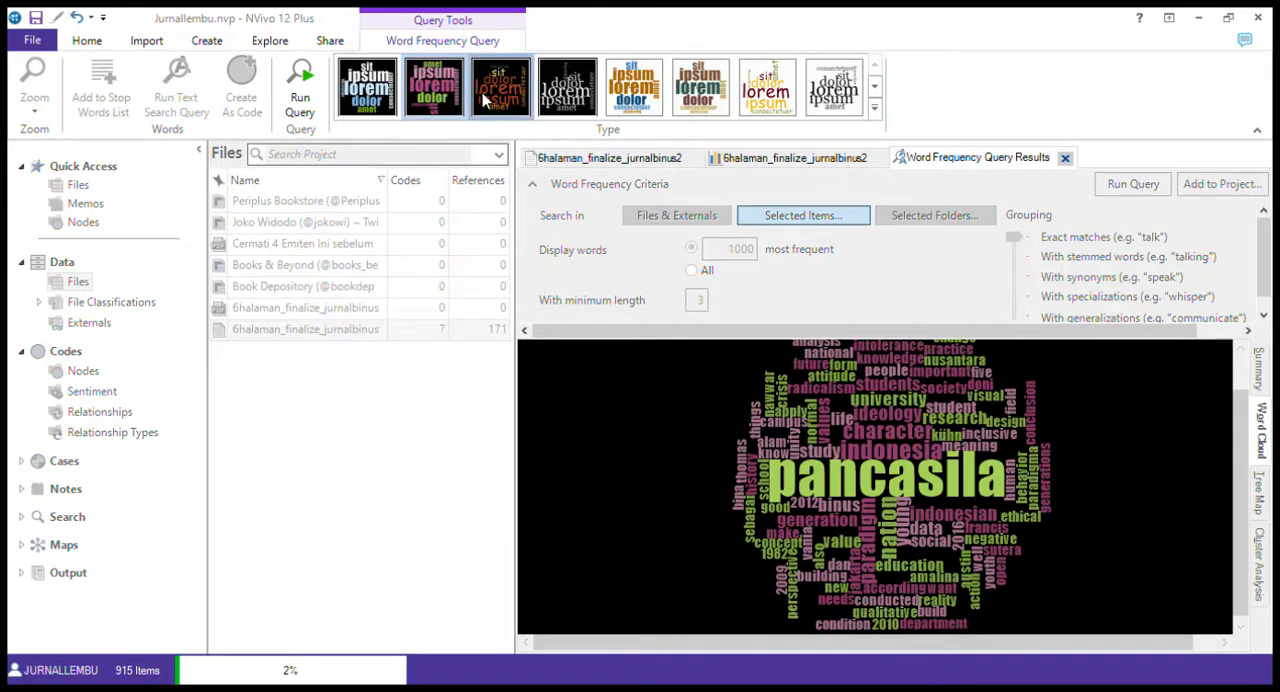
{"action": "left_click", "coordinate": [644, 103]}
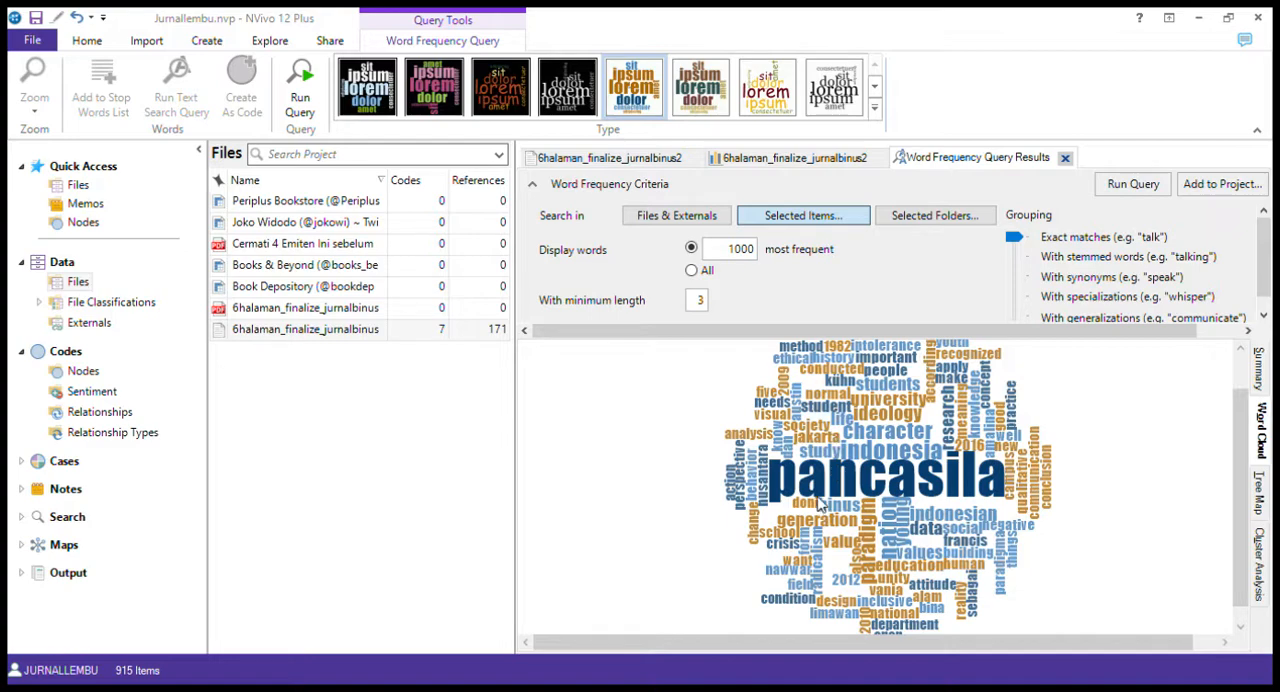
{"action": "scroll", "coordinate": [819, 506], "scroll_direction": "up", "scroll_amount": 1}
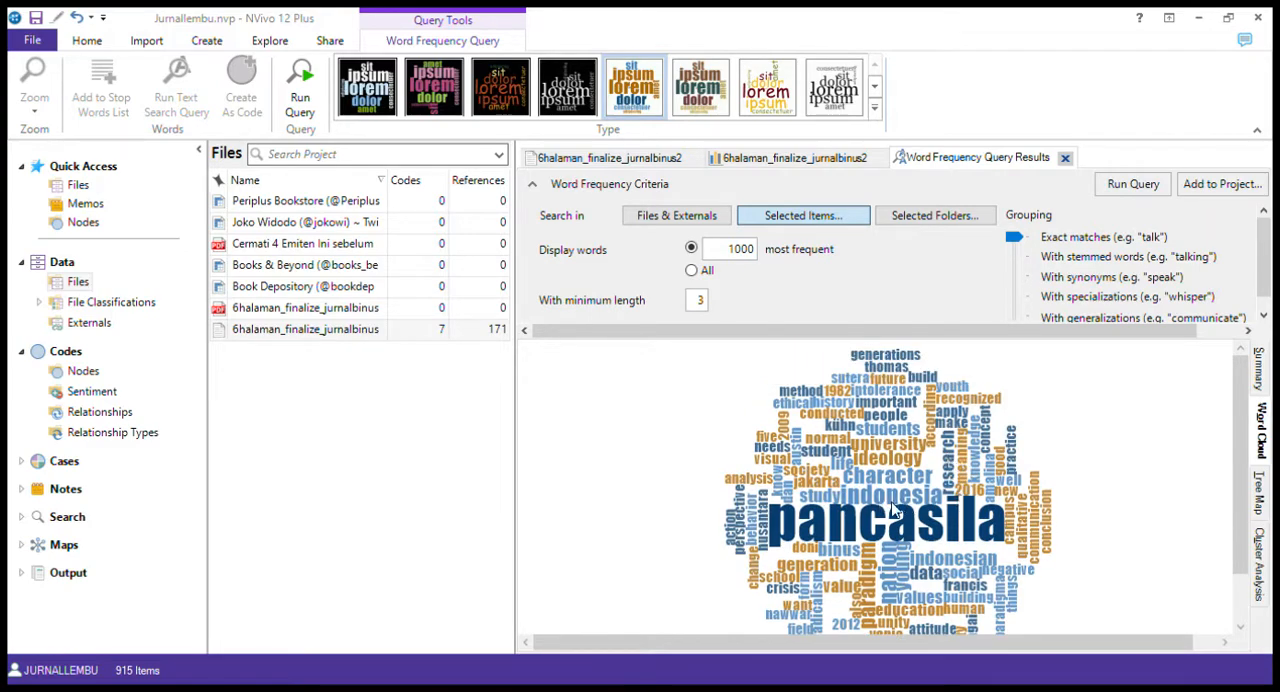
{"action": "scroll", "coordinate": [927, 478], "scroll_direction": "down", "scroll_amount": 1}
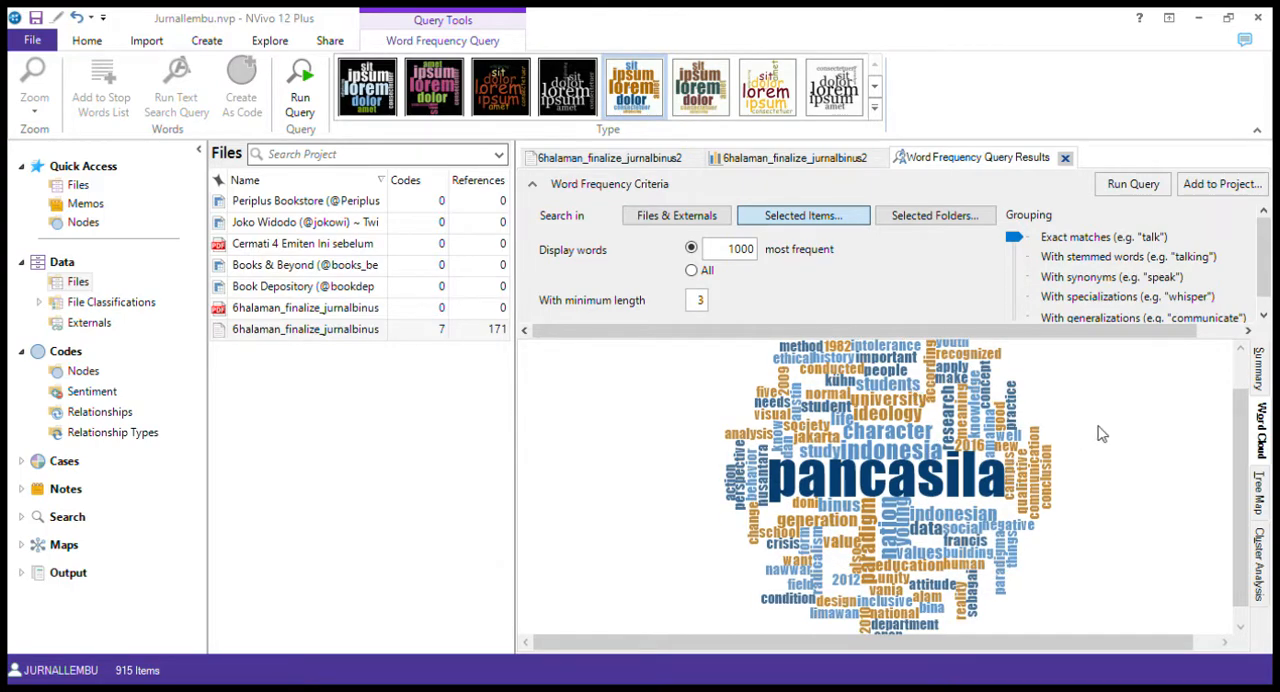
Examine the most frequent words with their counts and weighted percentages in the query's summary
{"action": "left_click", "coordinate": [1260, 372]}
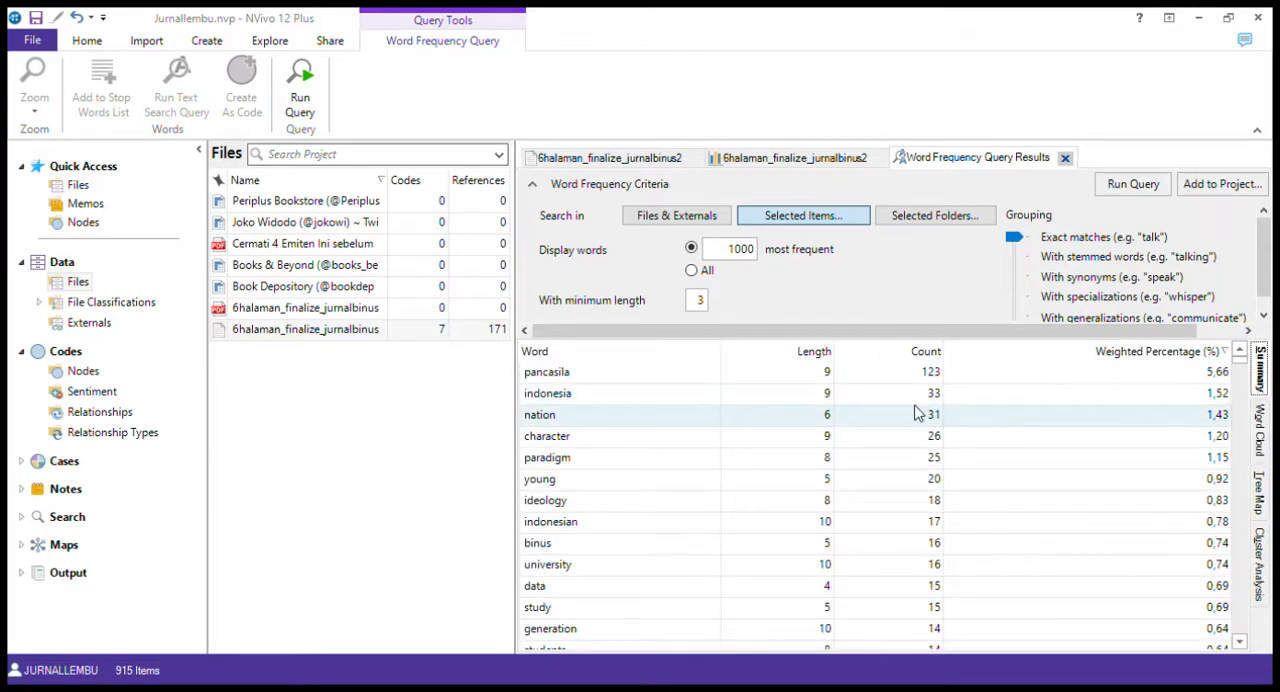
{"action": "scroll", "coordinate": [863, 448], "scroll_direction": "down", "scroll_amount": 5}
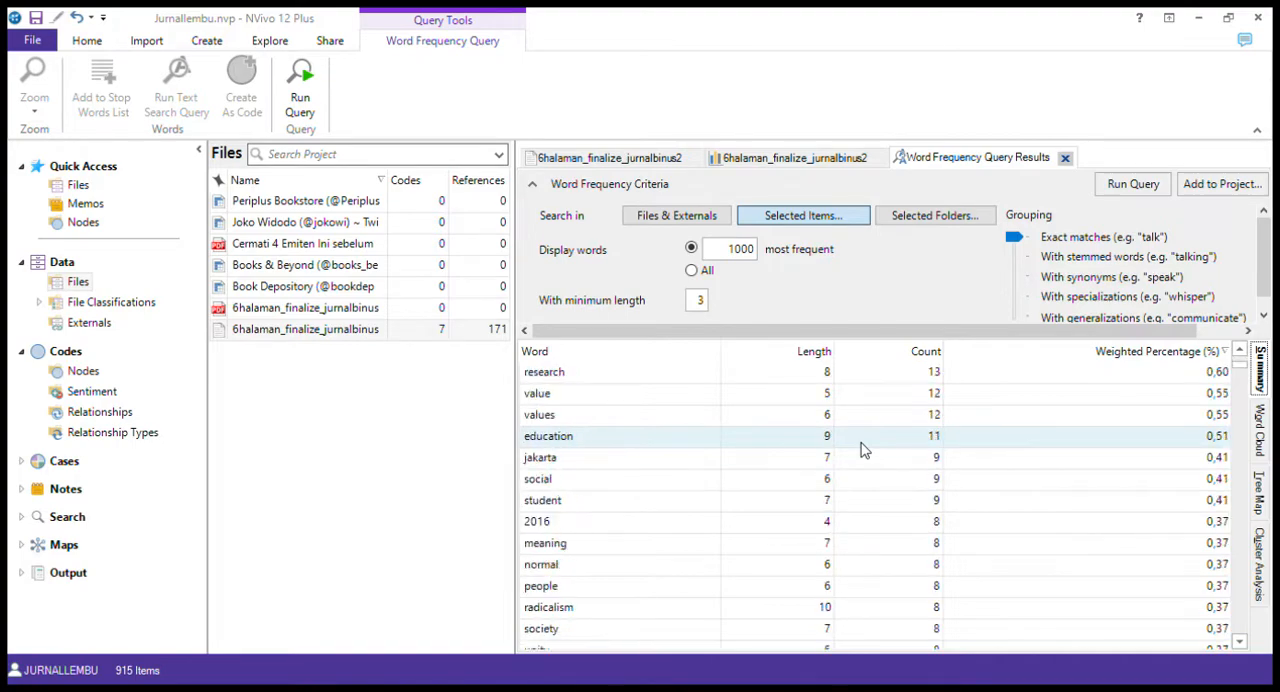
{"action": "scroll", "coordinate": [863, 448], "scroll_direction": "down", "scroll_amount": 6}
{"action": "scroll", "coordinate": [863, 448], "scroll_direction": "up", "scroll_amount": 11}
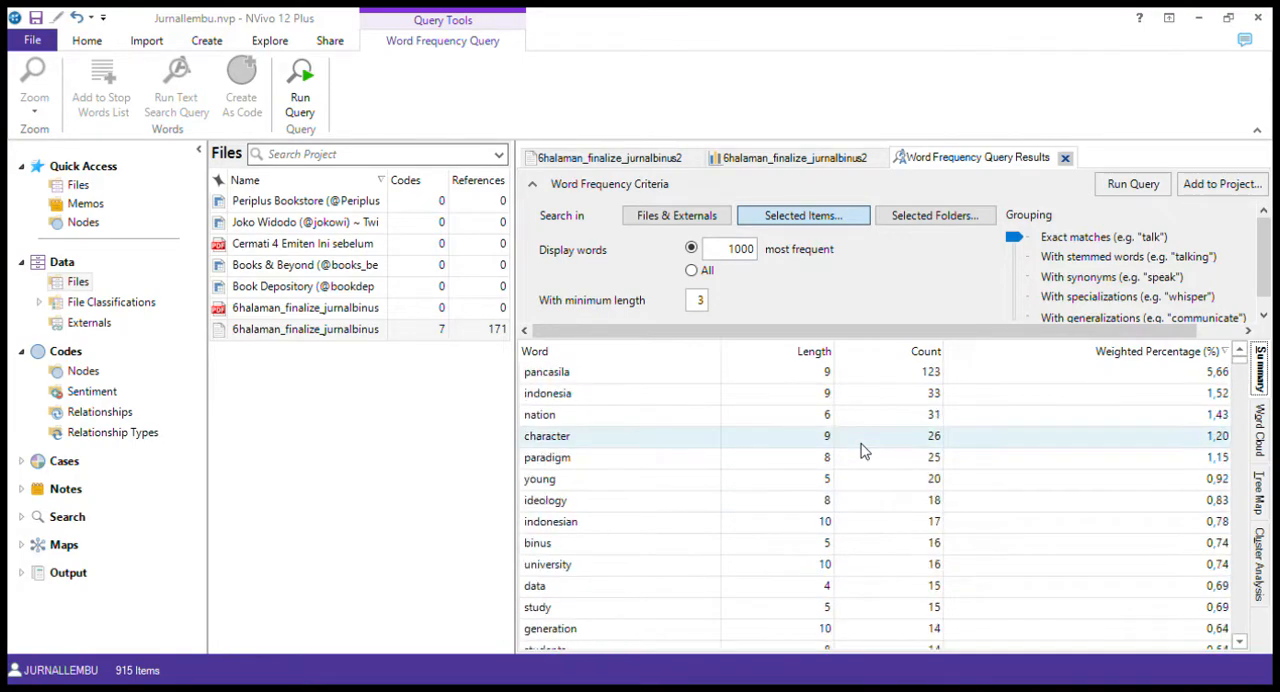
View the word frequency results as a tree map and as a cluster analysis, and close the query results
{"action": "left_click", "coordinate": [1261, 493]}
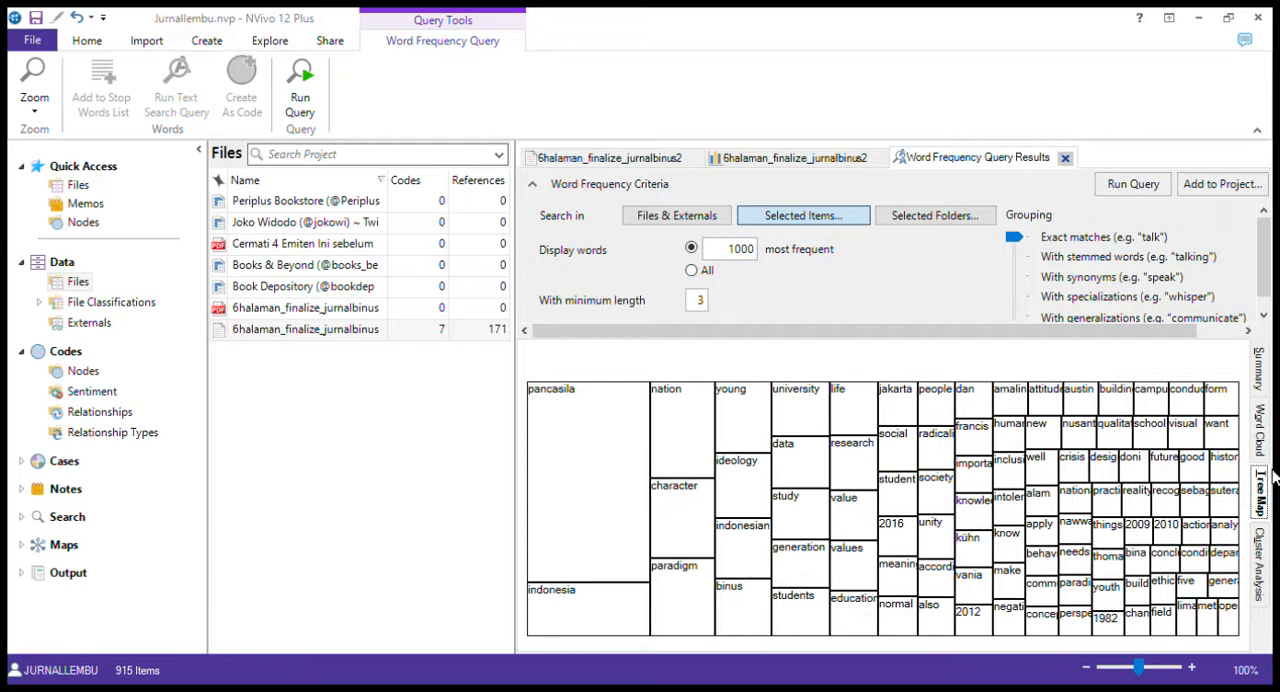
{"action": "left_click", "coordinate": [1261, 550]}
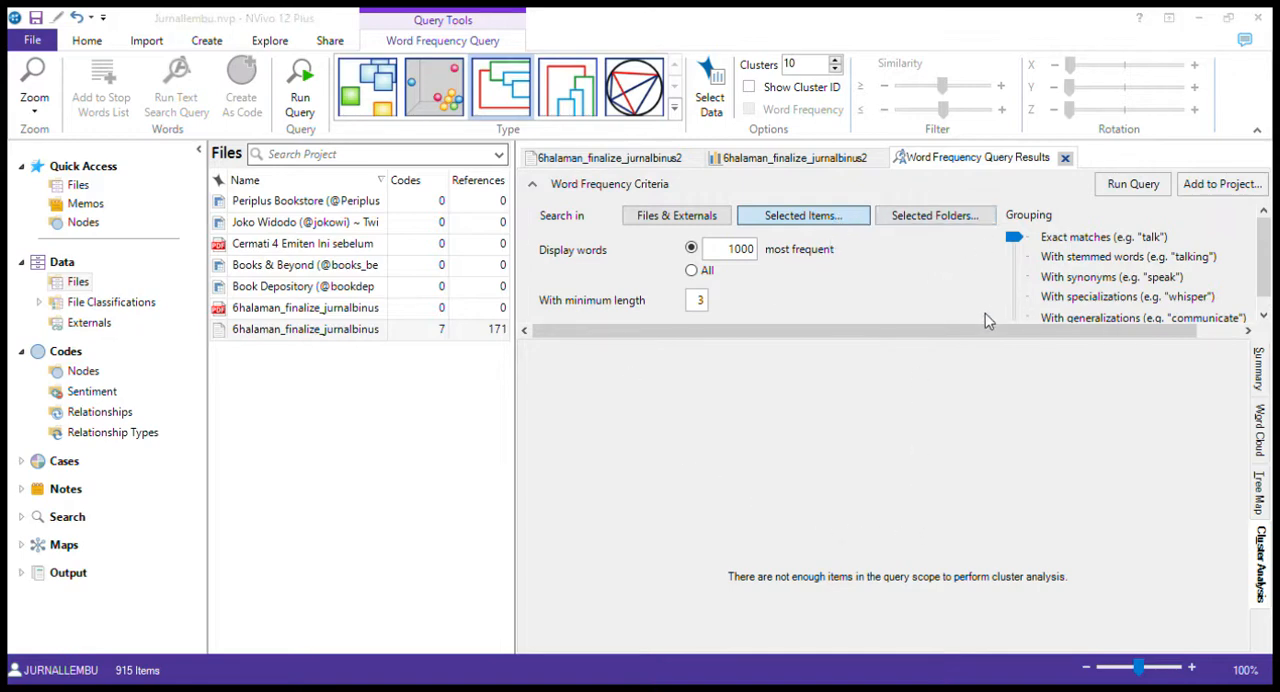
{"action": "left_click", "coordinate": [786, 162]}
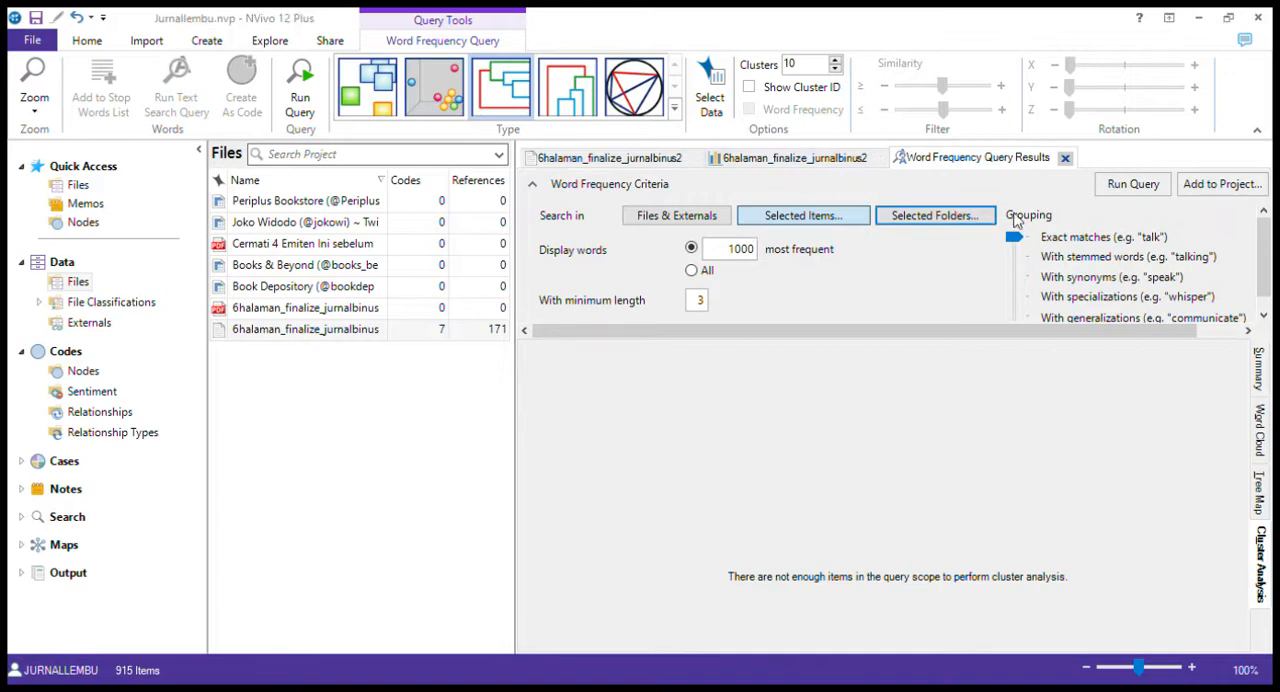
{"action": "left_click", "coordinate": [1127, 188]}
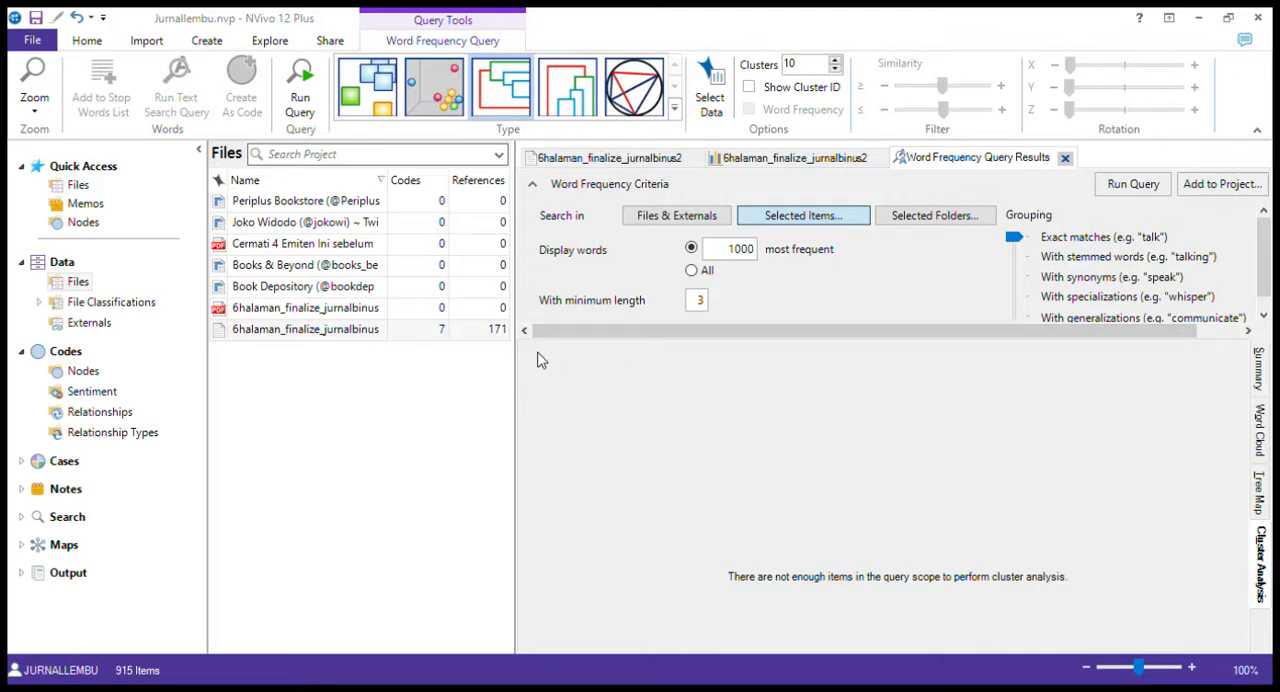
{"action": "left_click", "coordinate": [1106, 188]}
{"action": "left_click", "coordinate": [377, 333]}
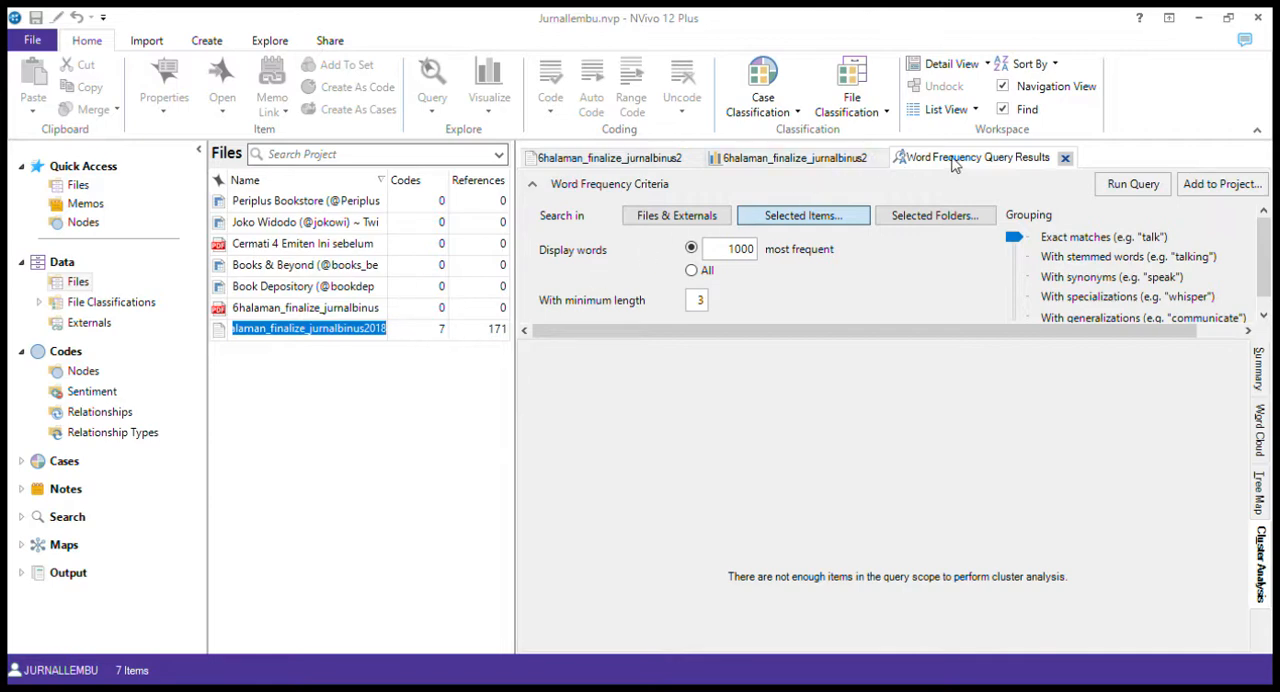
{"action": "left_click", "coordinate": [1066, 160]}
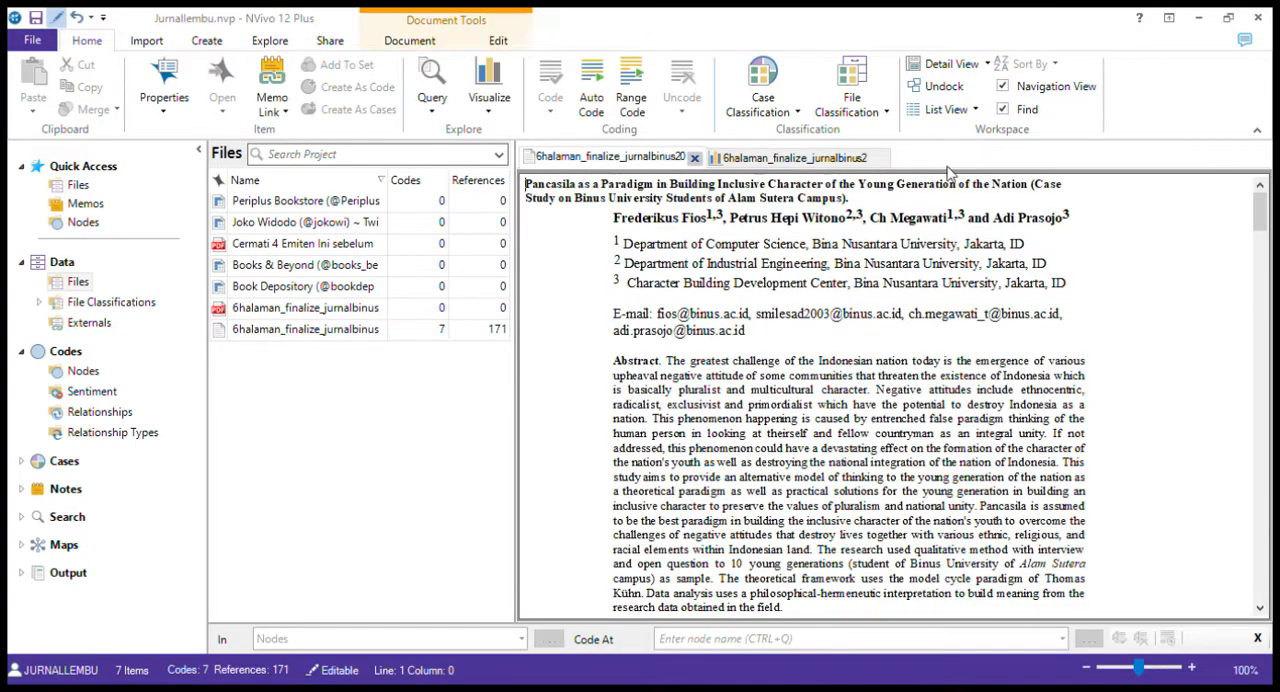
Run a Coding query limited to selected items, with content coded at all selected codes or cases and no spread
{"action": "left_click", "coordinate": [152, 42]}
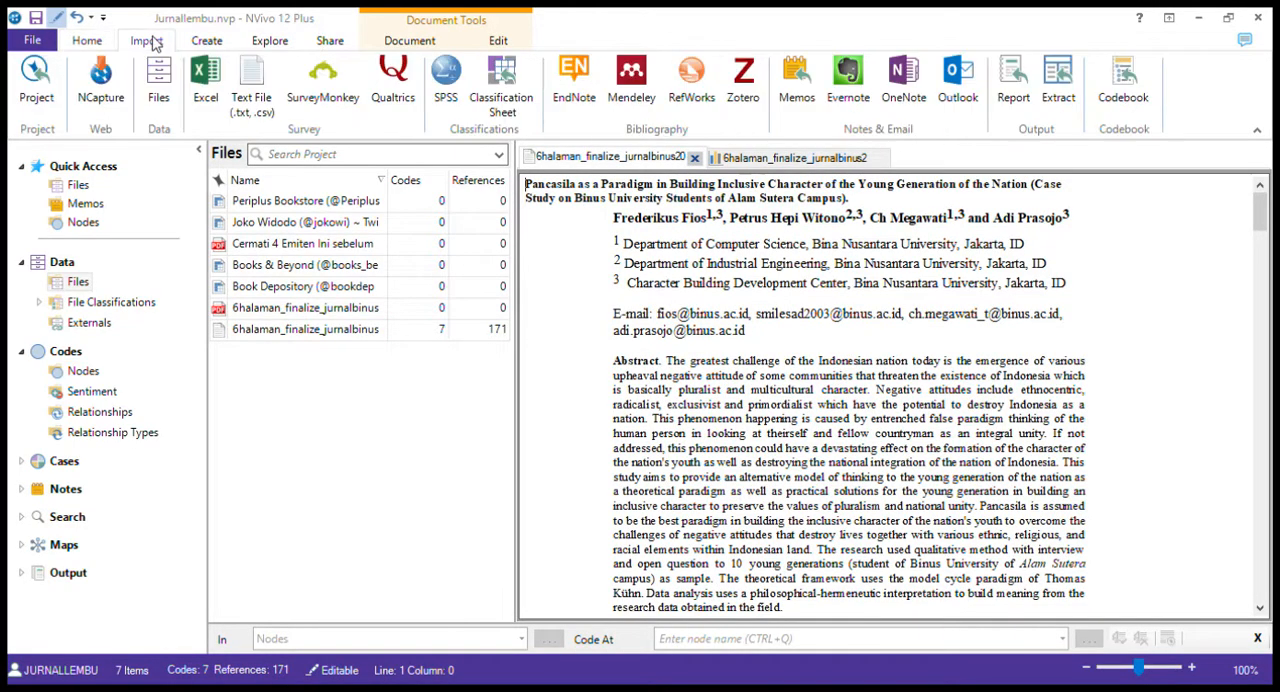
{"action": "left_click", "coordinate": [214, 42]}
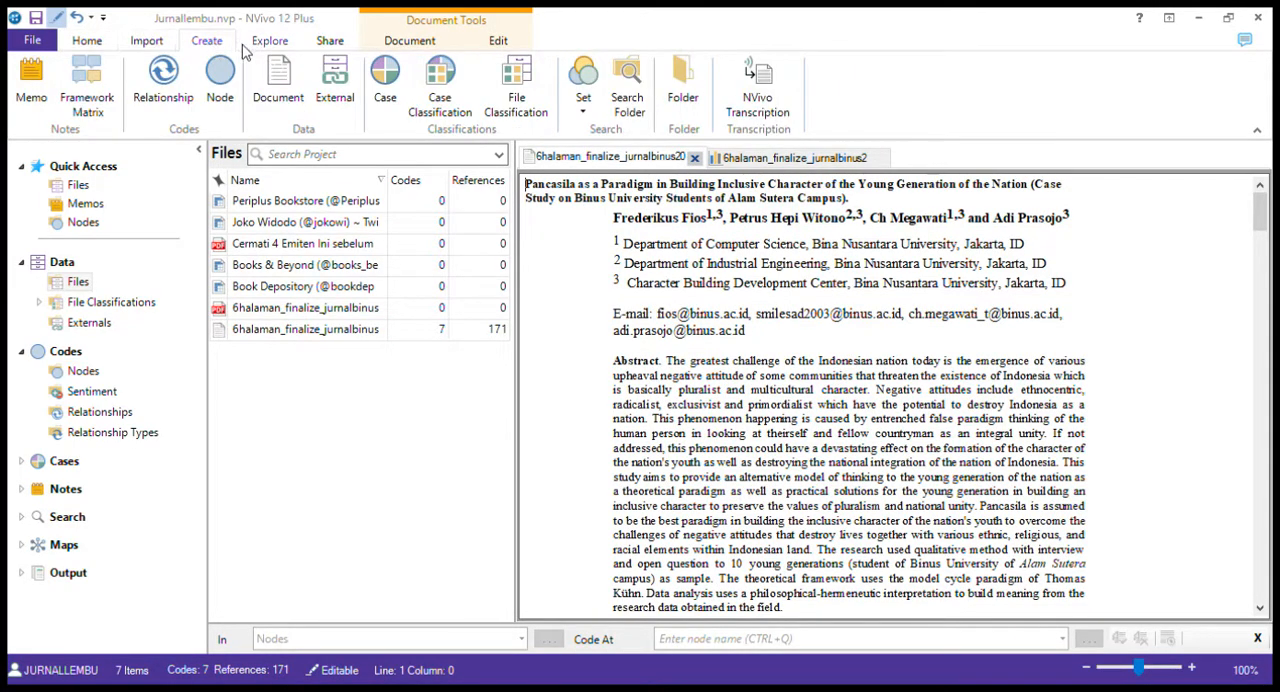
{"action": "left_click", "coordinate": [260, 43]}
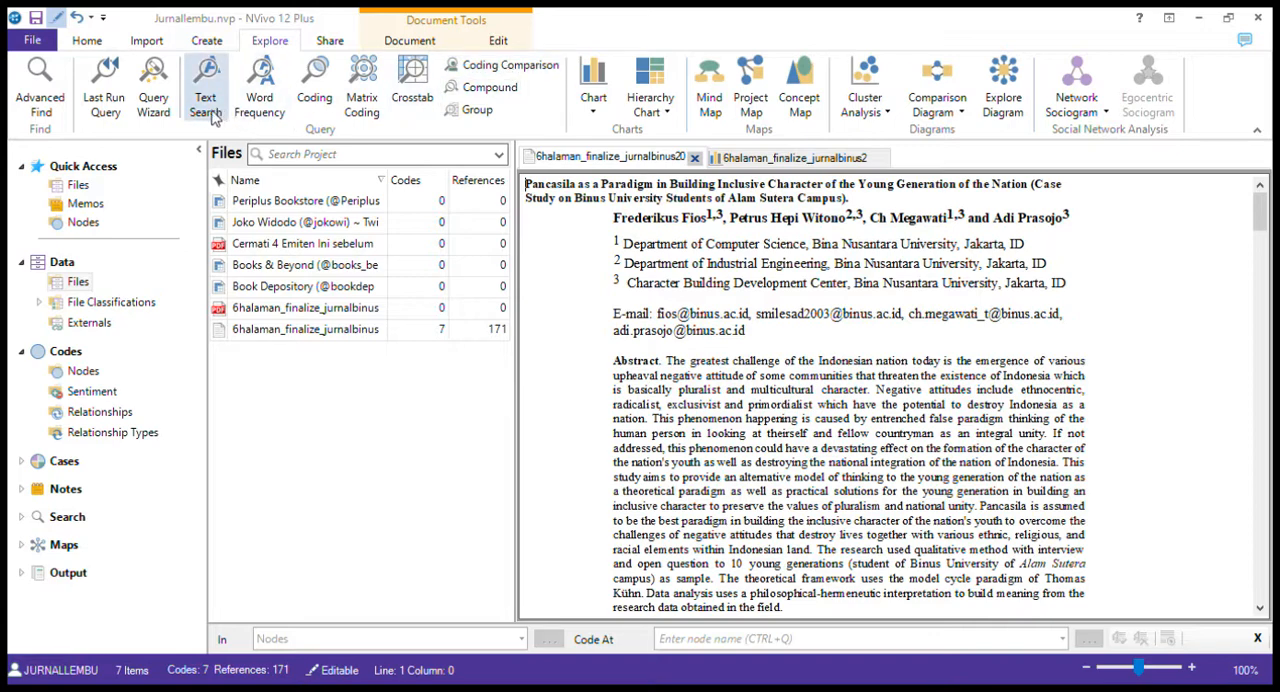
{"action": "left_click", "coordinate": [314, 98]}
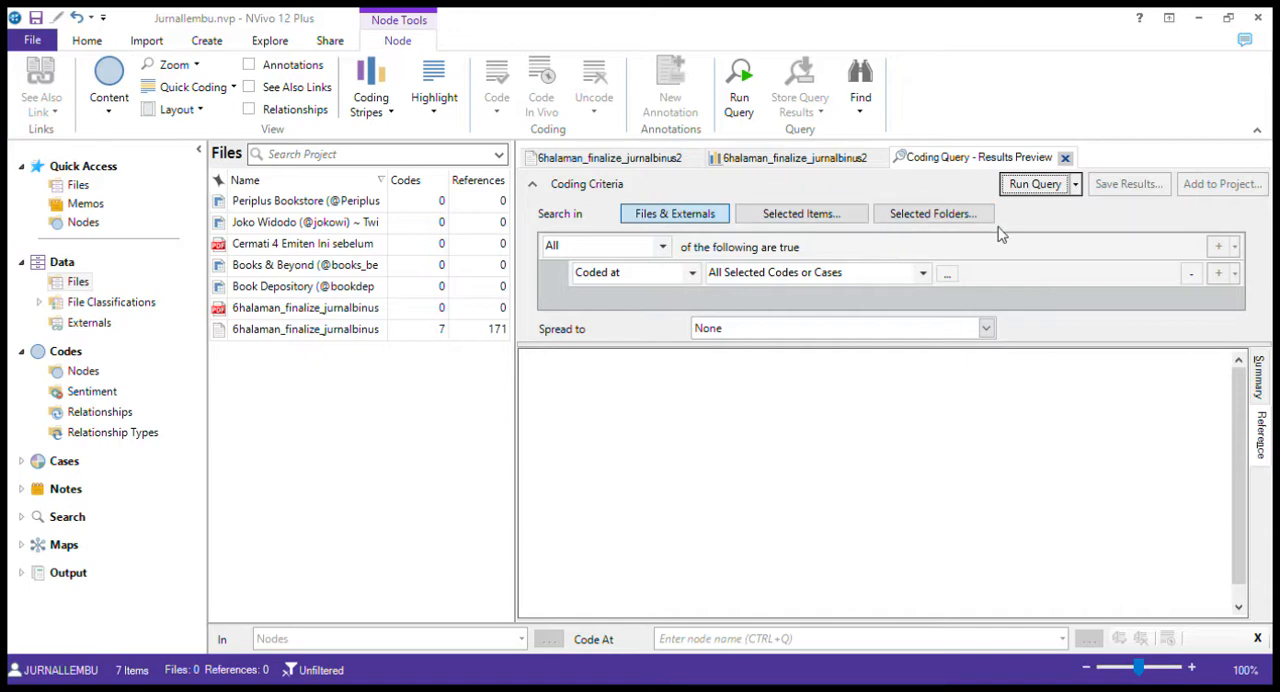
{"action": "left_click", "coordinate": [944, 217]}
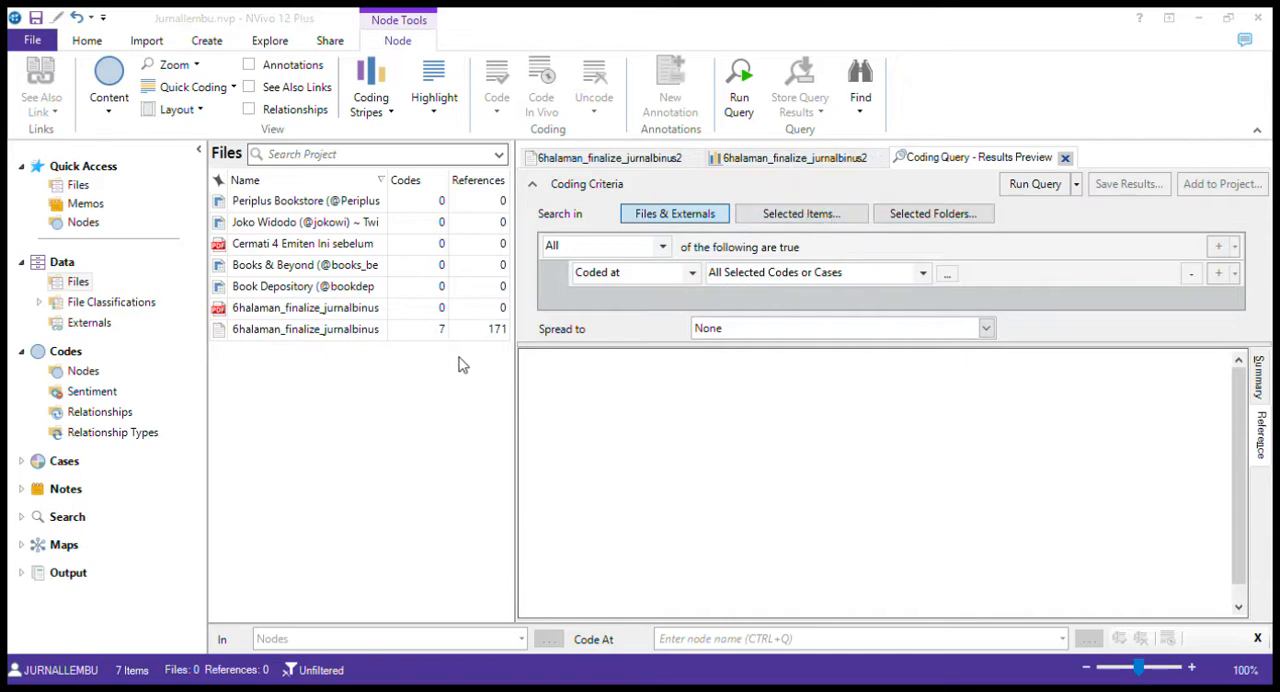
{"action": "left_click", "coordinate": [926, 525]}
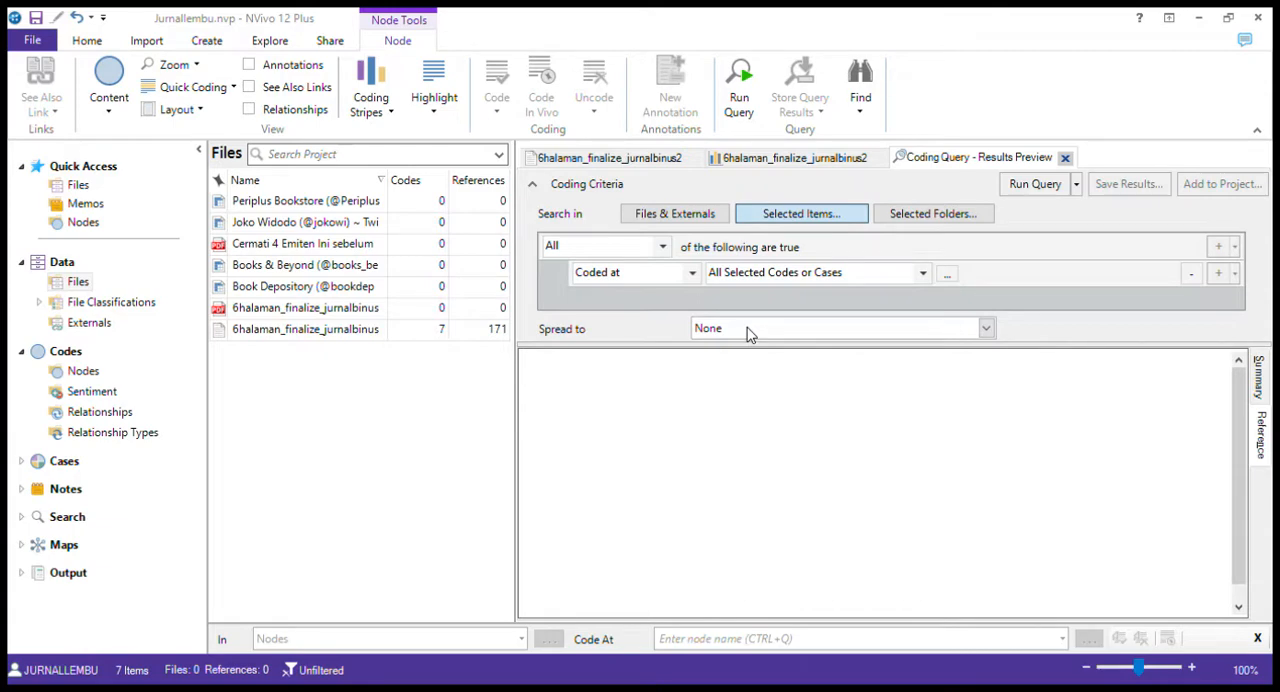
{"action": "left_click", "coordinate": [1050, 186]}
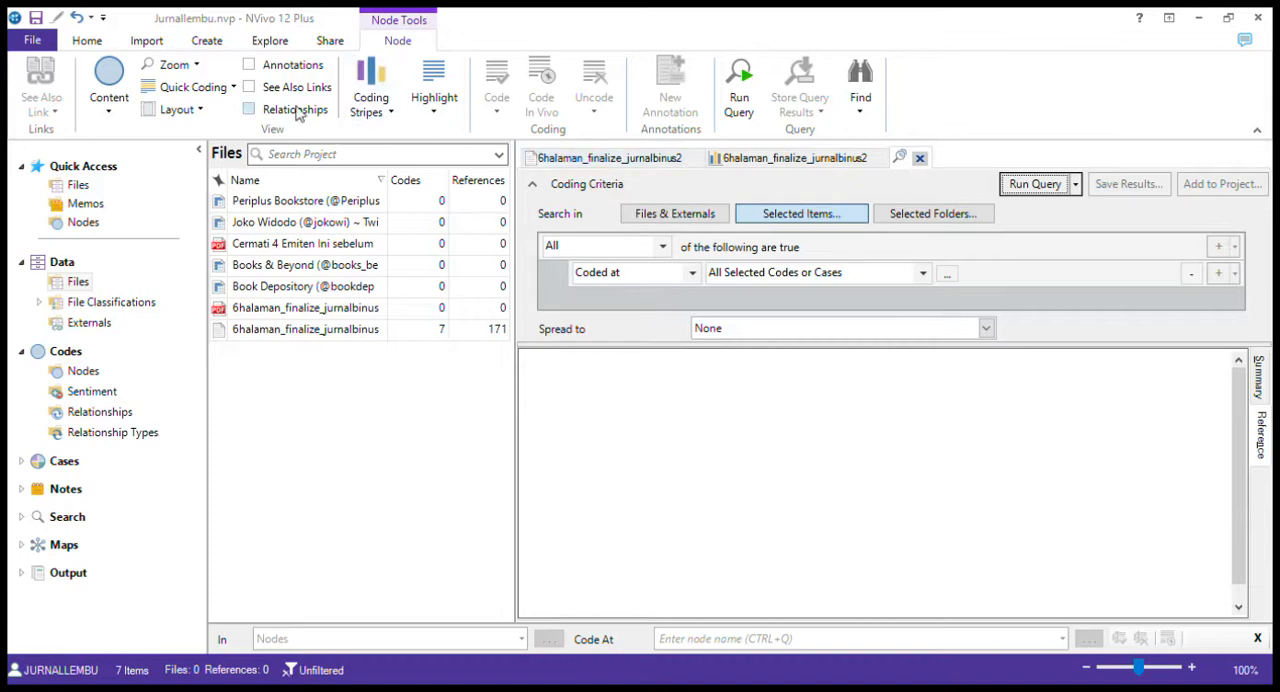
Set up a new Word Frequency query for the 10 most frequent words with a minimum length of 7
{"action": "left_click", "coordinate": [285, 330]}
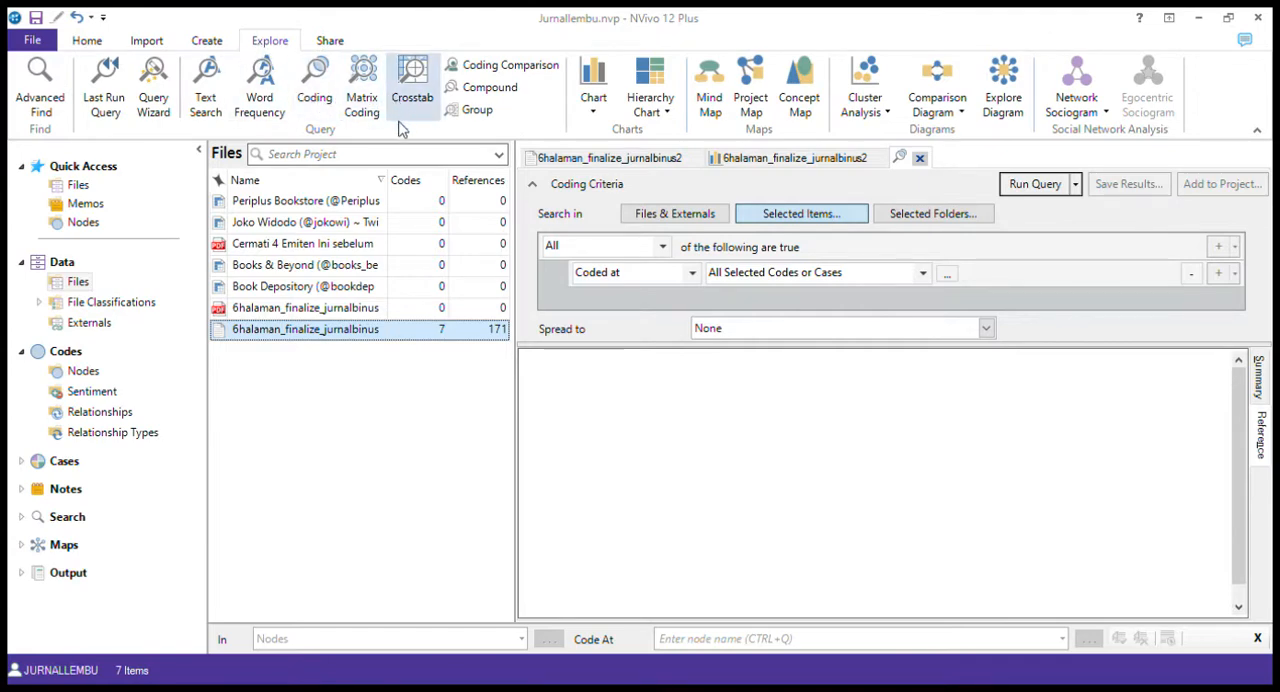
{"action": "left_click", "coordinate": [259, 103]}
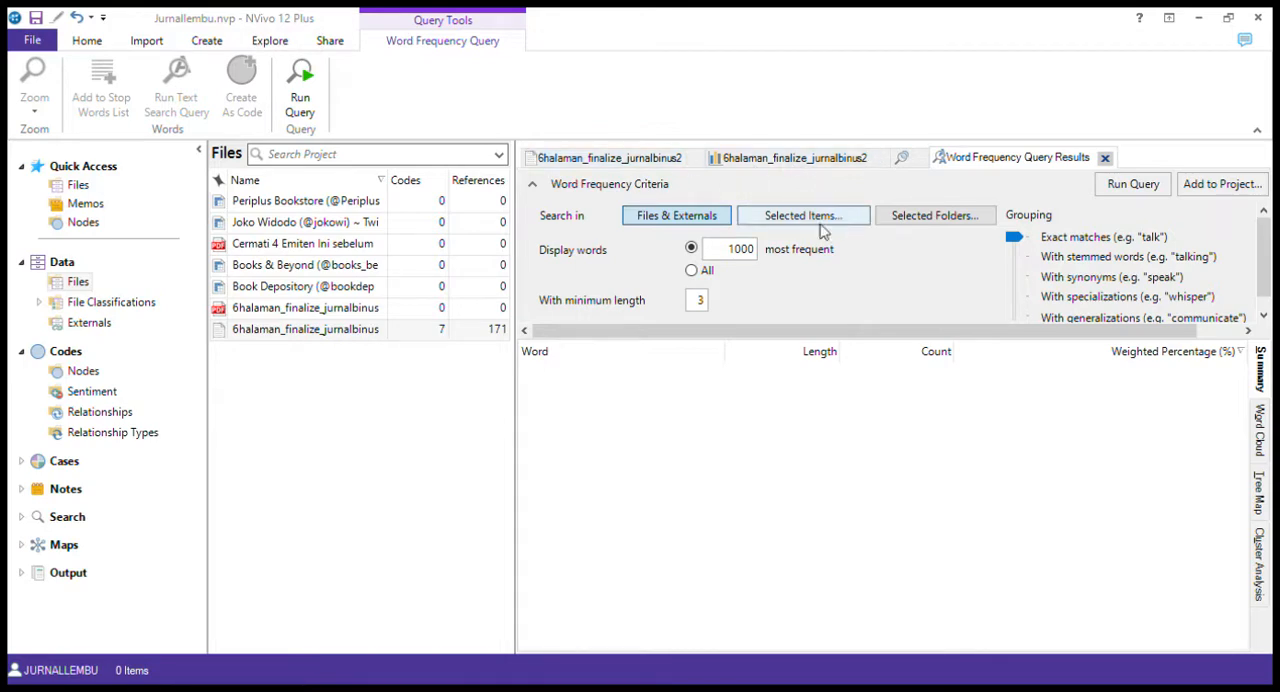
{"action": "left_click", "coordinate": [758, 251]}
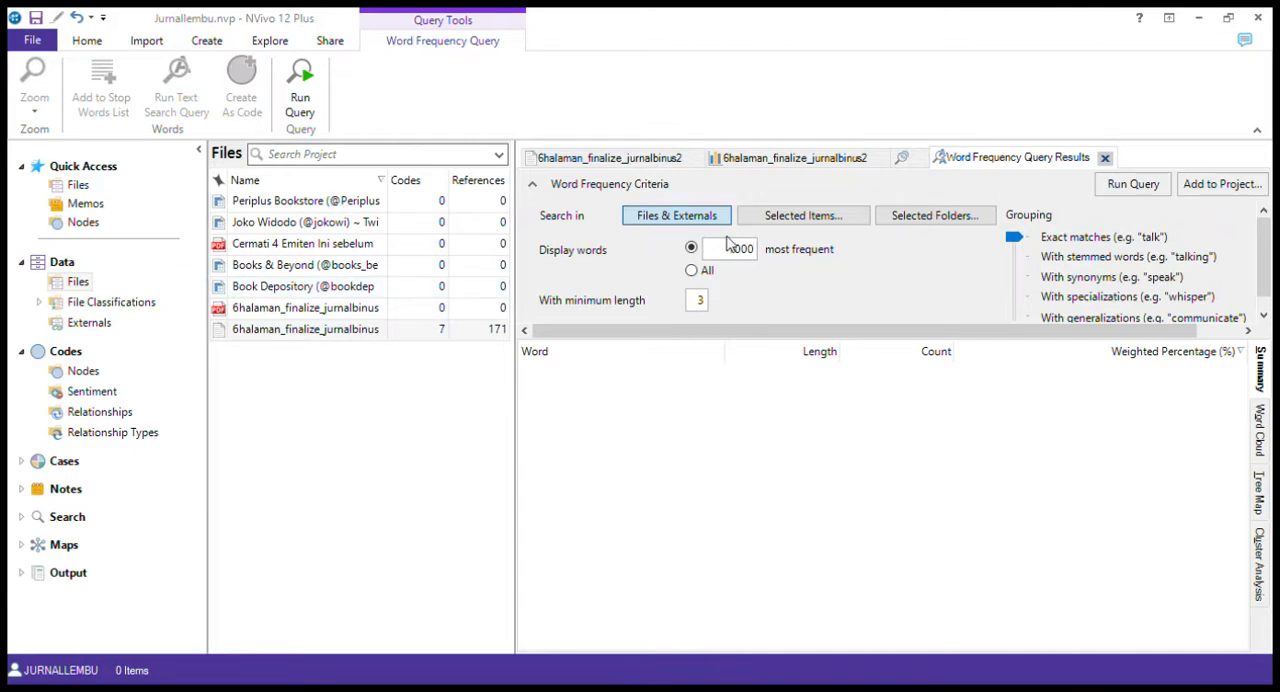
{"action": "double_click", "coordinate": [750, 257]}
{"action": "left_click", "coordinate": [750, 257]}
{"action": "double_click", "coordinate": [750, 257]}
{"action": "type", "text": "10"}
{"action": "left_click", "coordinate": [702, 310]}
Limit the Word Frequency query to selected items and run it
{"action": "left_click", "coordinate": [935, 218]}
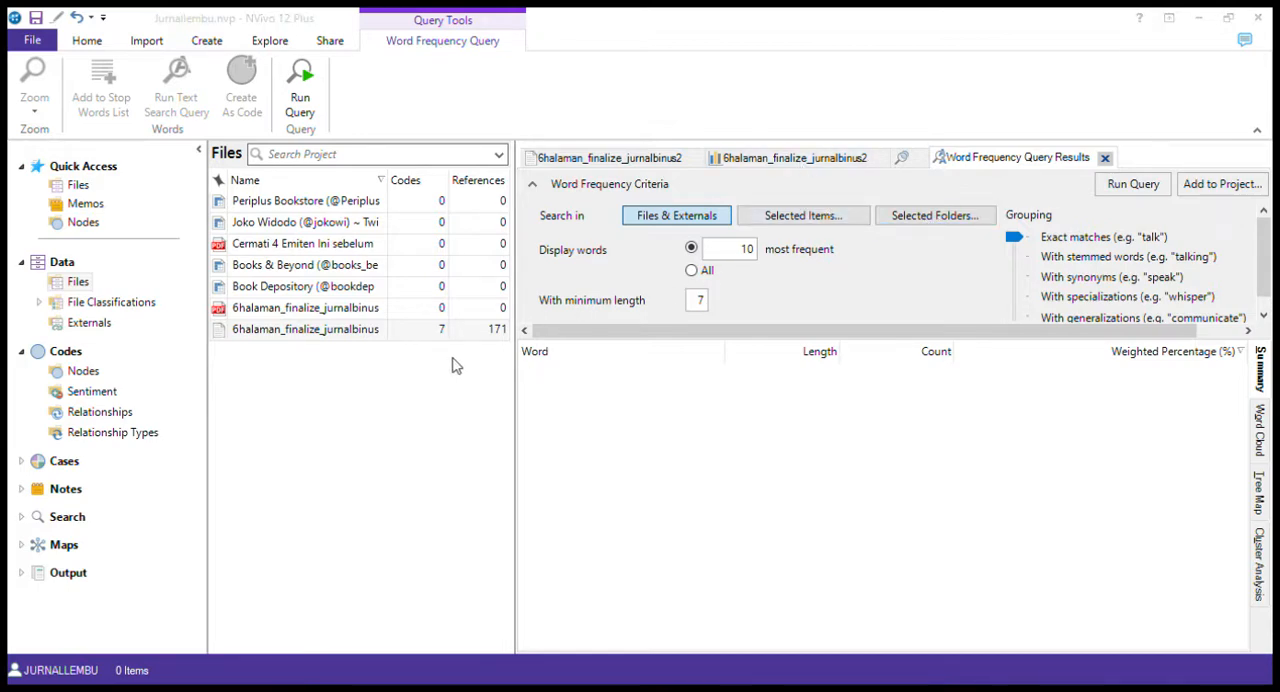
{"action": "left_click", "coordinate": [898, 515]}
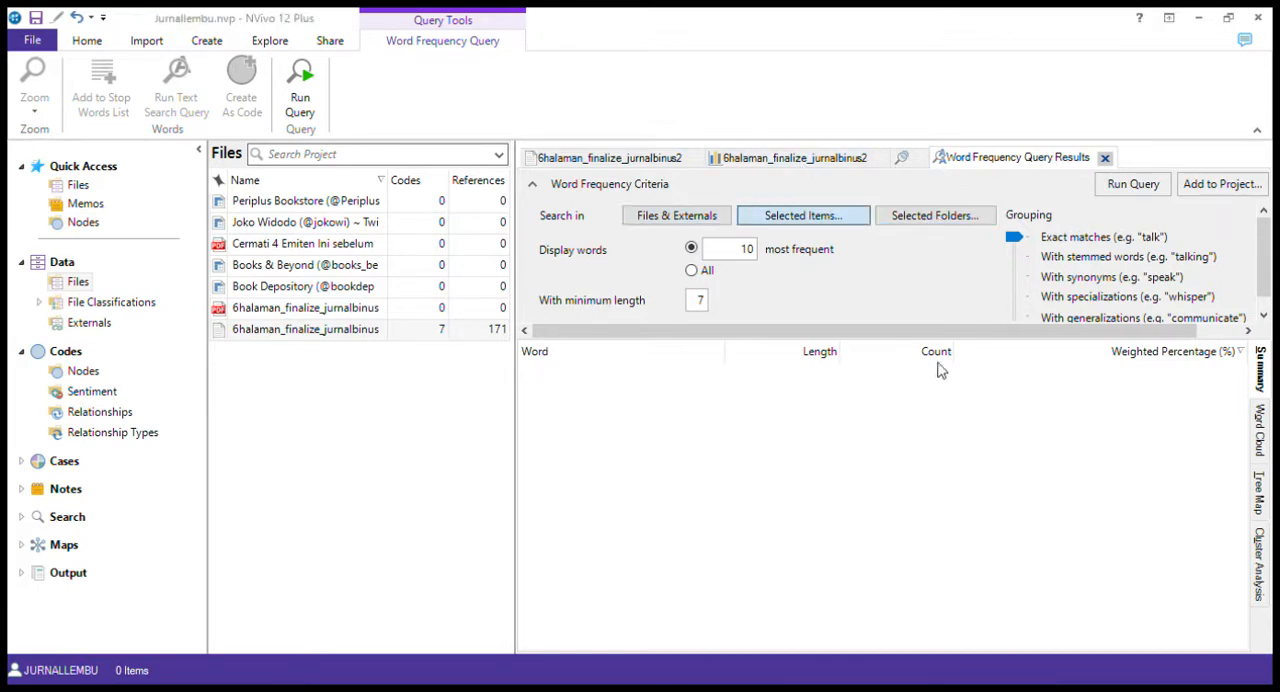
{"action": "left_click", "coordinate": [1133, 185]}
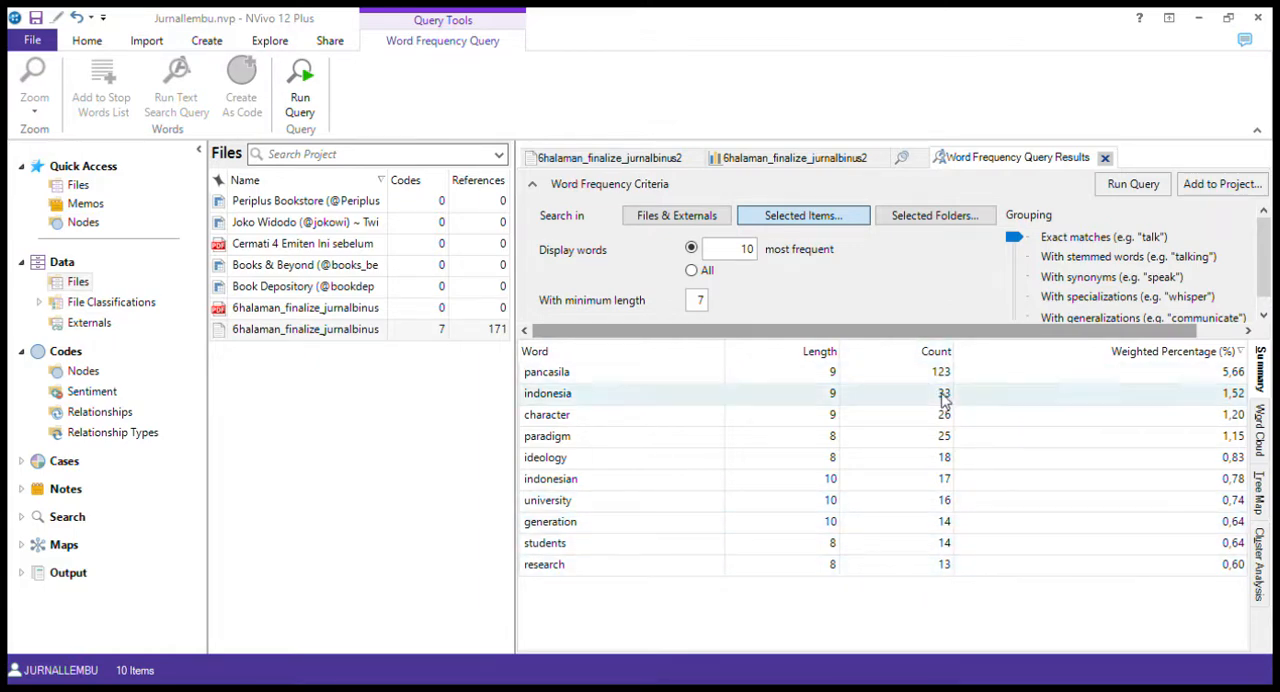
View the ten-word results as a word cloud, tree map and cluster analysis, ending on the word cloud
{"action": "left_click", "coordinate": [1260, 430]}
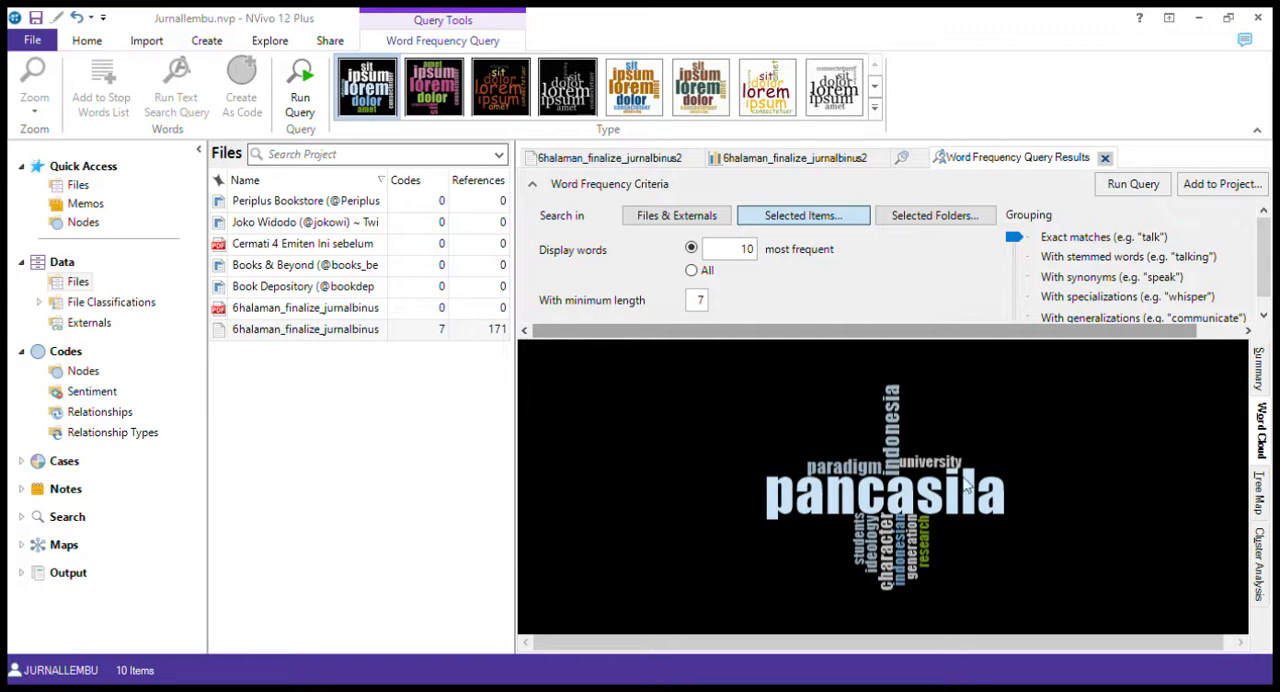
{"action": "left_click", "coordinate": [1259, 490]}
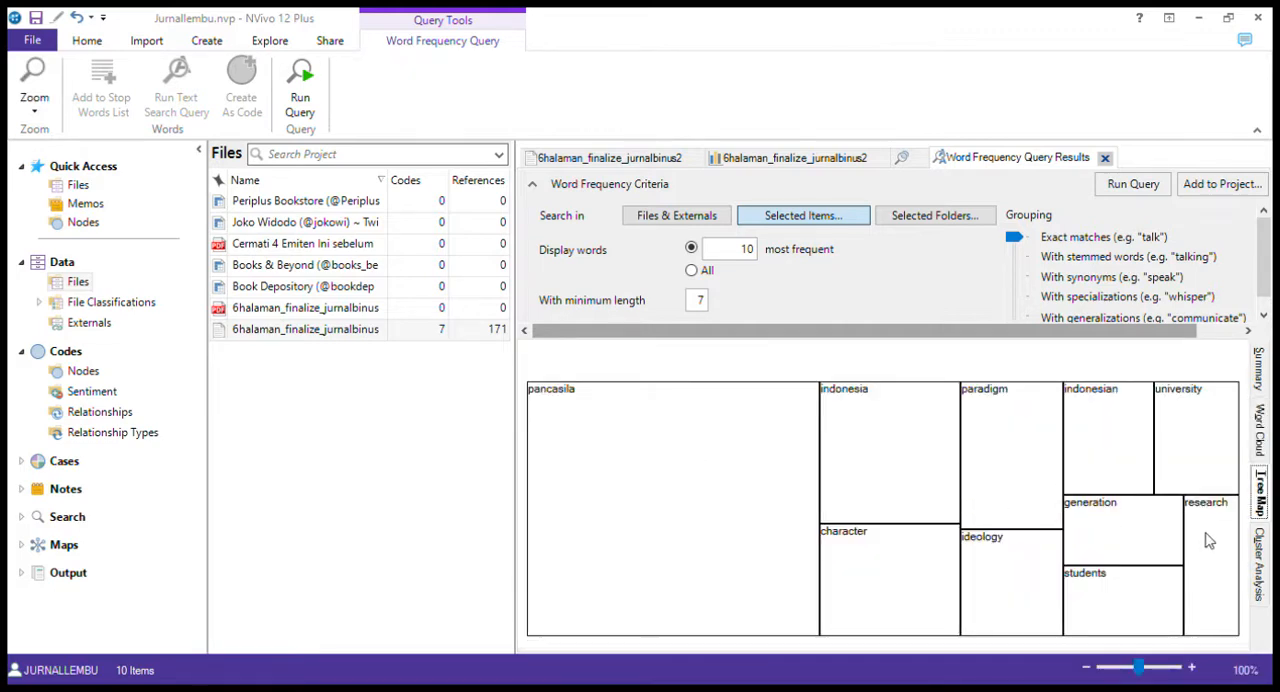
{"action": "left_click", "coordinate": [1261, 565]}
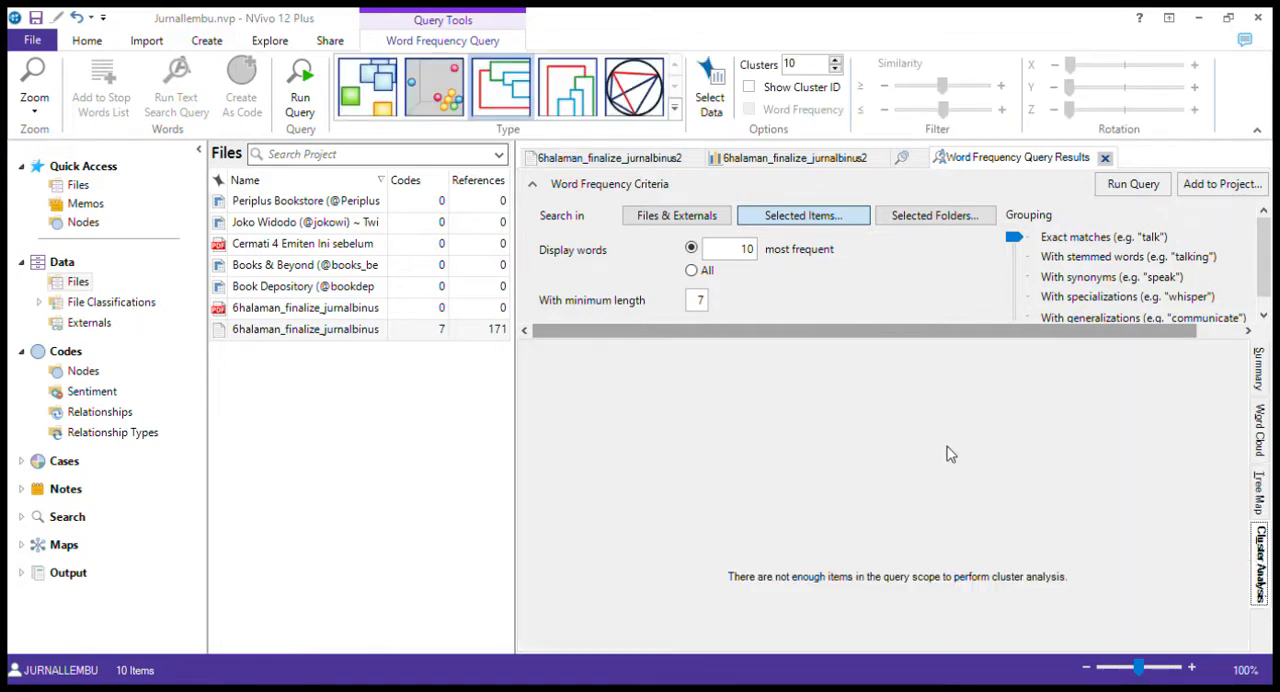
{"action": "left_click", "coordinate": [1261, 428]}
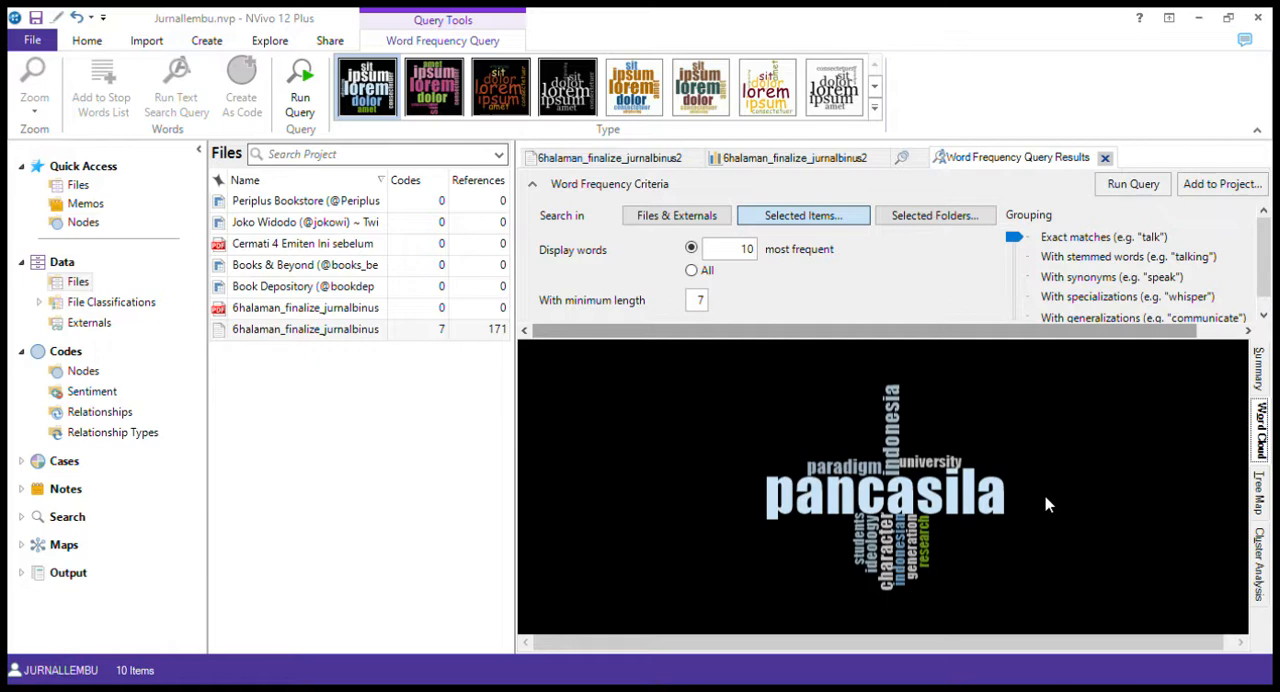
Return to the open 6halaman_finalize_jurnalbinus2018 document and skim its abstract and introduction
{"action": "left_click", "coordinate": [300, 329]}
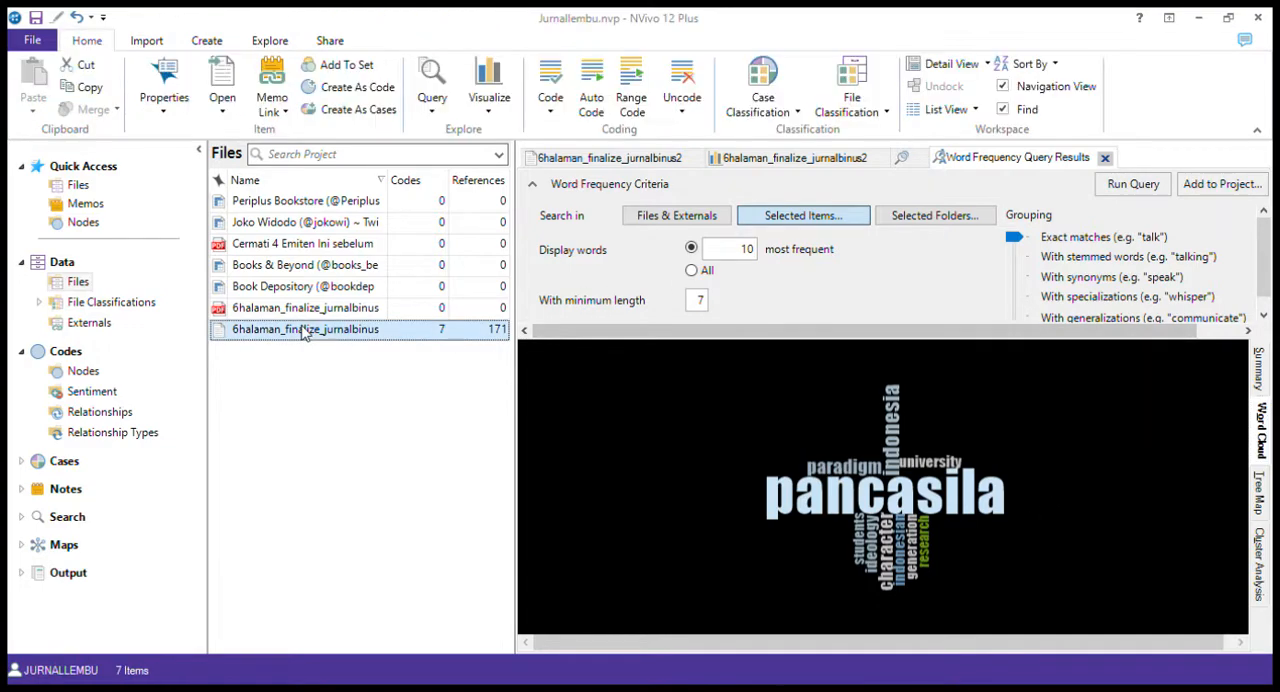
{"action": "left_click", "coordinate": [300, 329]}
{"action": "left_click", "coordinate": [584, 158]}
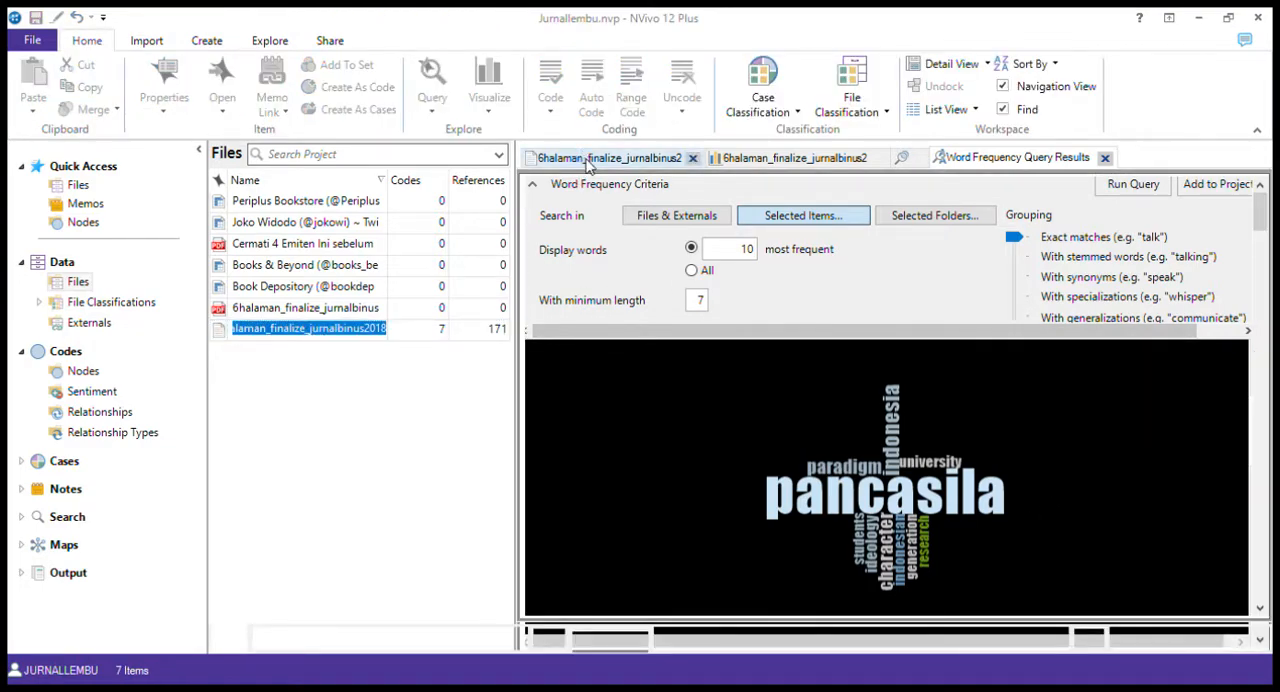
{"action": "scroll", "coordinate": [731, 392], "scroll_direction": "down", "scroll_amount": 3}
{"action": "scroll", "coordinate": [731, 392], "scroll_direction": "down", "scroll_amount": 3}
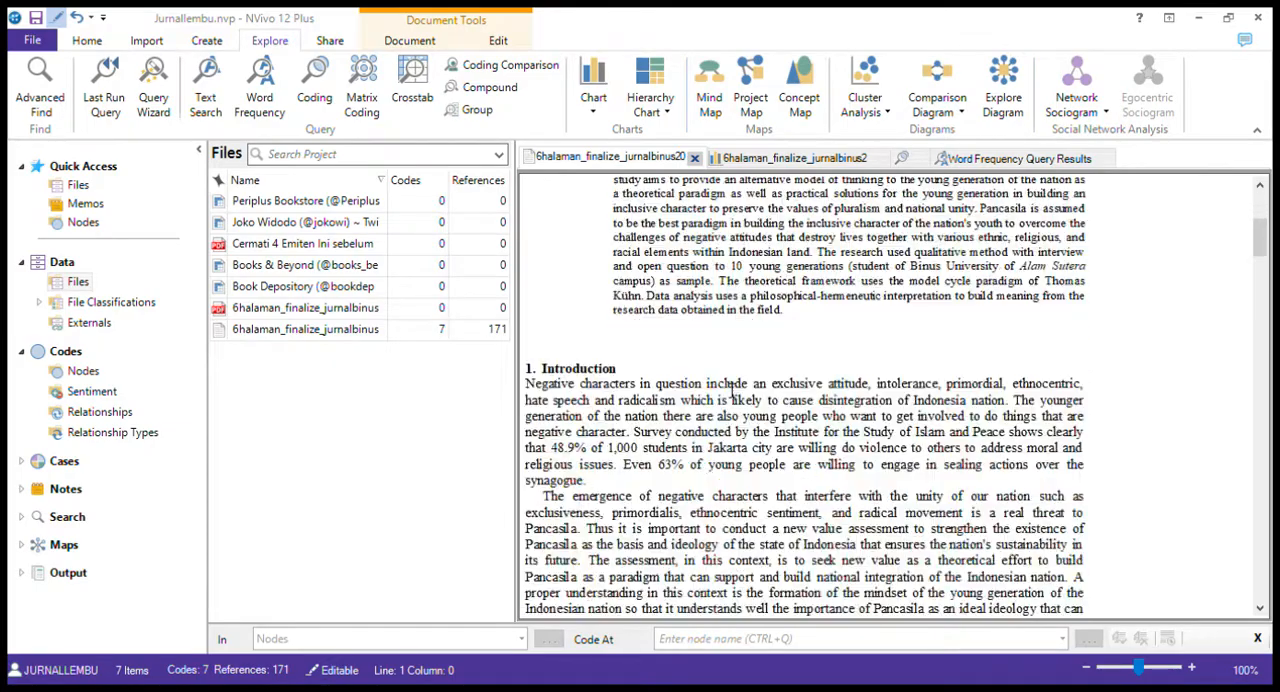
{"action": "scroll", "coordinate": [731, 392], "scroll_direction": "up", "scroll_amount": 4}
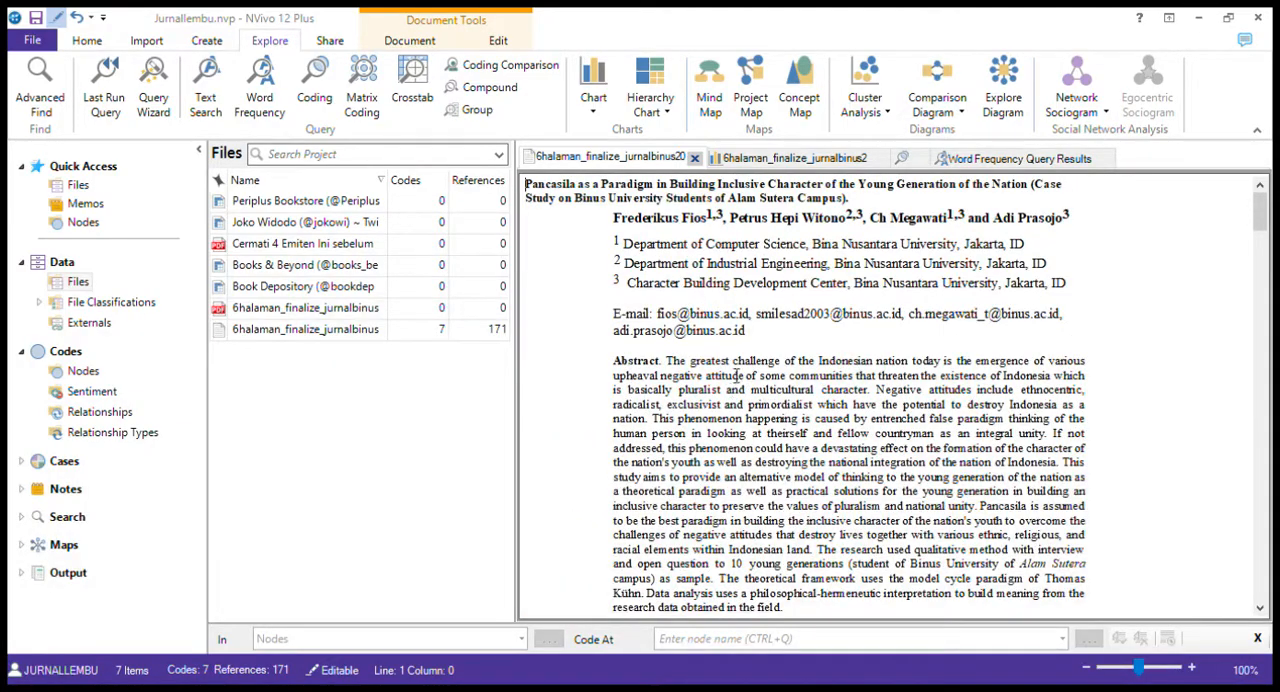
Skim the article from its introduction through the Method and Result and Discussion sections, and return to the title
{"action": "scroll", "coordinate": [775, 291], "scroll_direction": "down", "scroll_amount": 7}
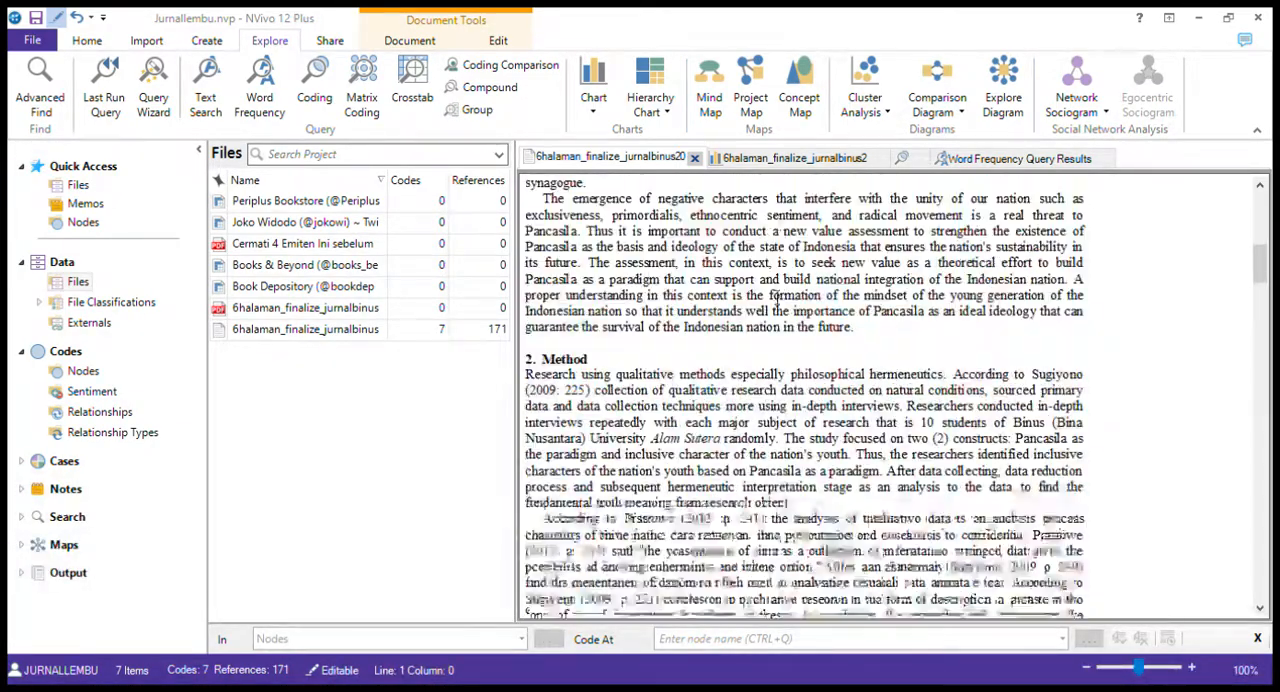
{"action": "scroll", "coordinate": [776, 298], "scroll_direction": "up", "scroll_amount": 4}
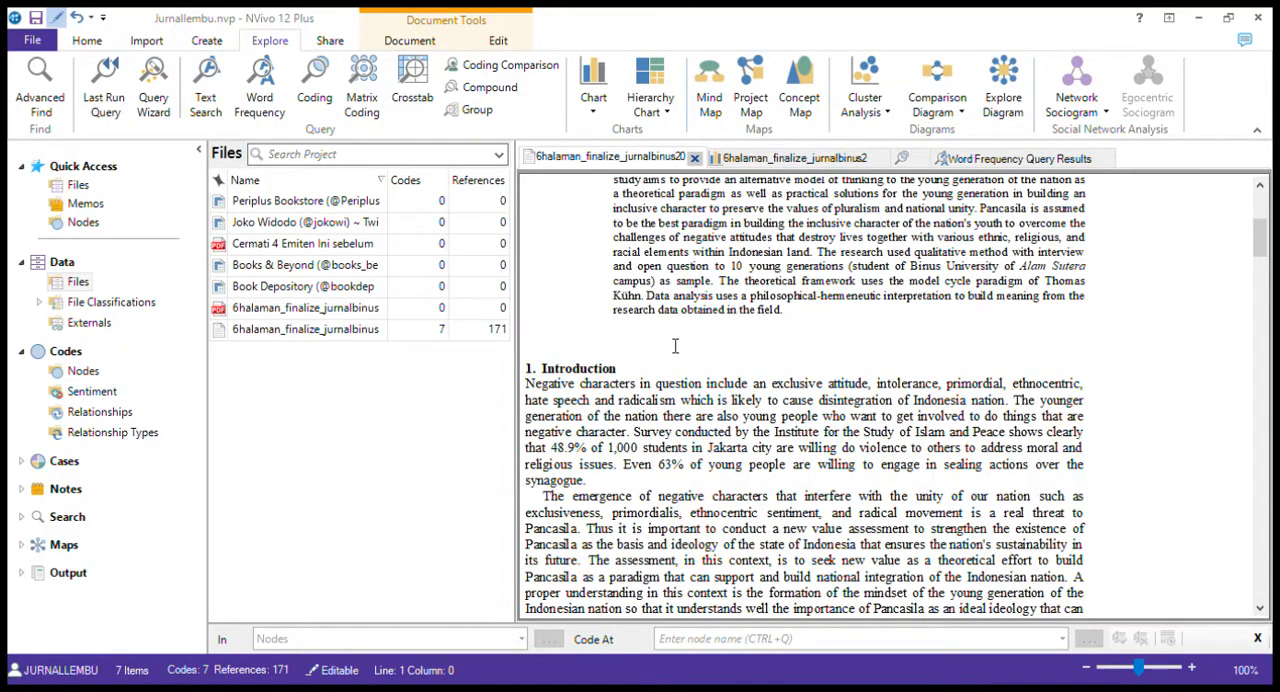
{"action": "scroll", "coordinate": [675, 346], "scroll_direction": "down", "scroll_amount": 1}
{"action": "scroll", "coordinate": [675, 346], "scroll_direction": "down", "scroll_amount": 15}
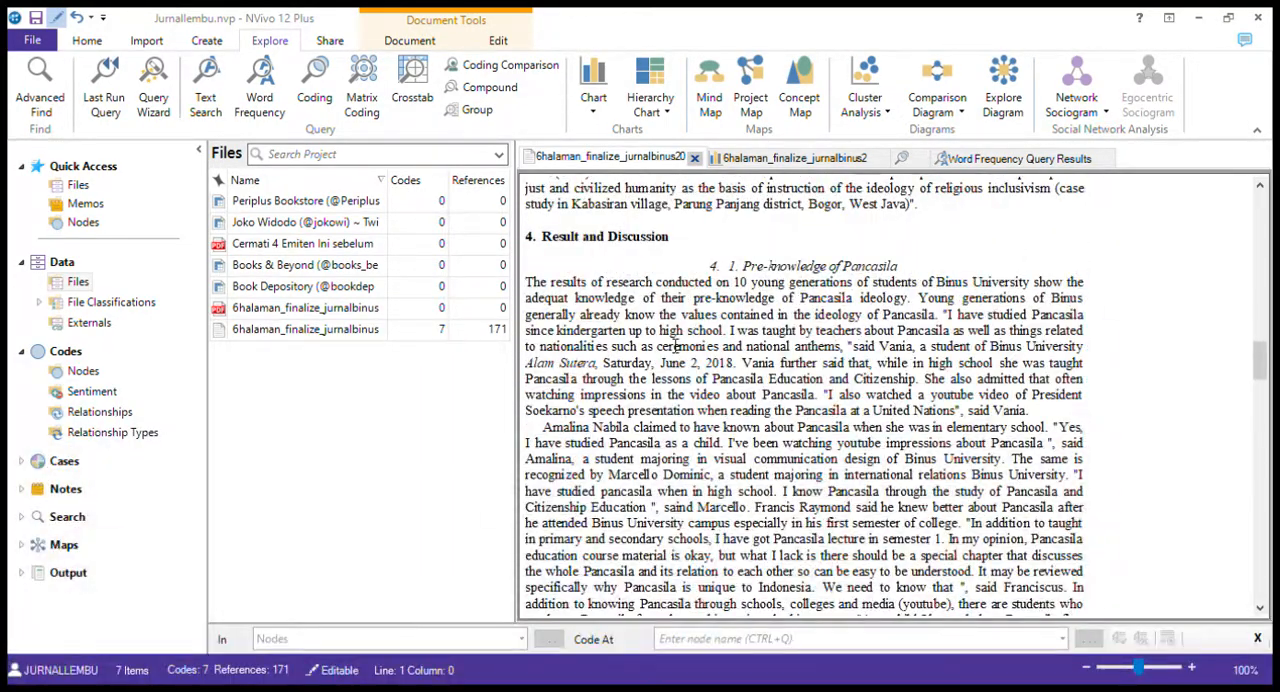
{"action": "scroll", "coordinate": [675, 346], "scroll_direction": "up", "scroll_amount": 10}
{"action": "scroll", "coordinate": [675, 346], "scroll_direction": "up", "scroll_amount": 8}
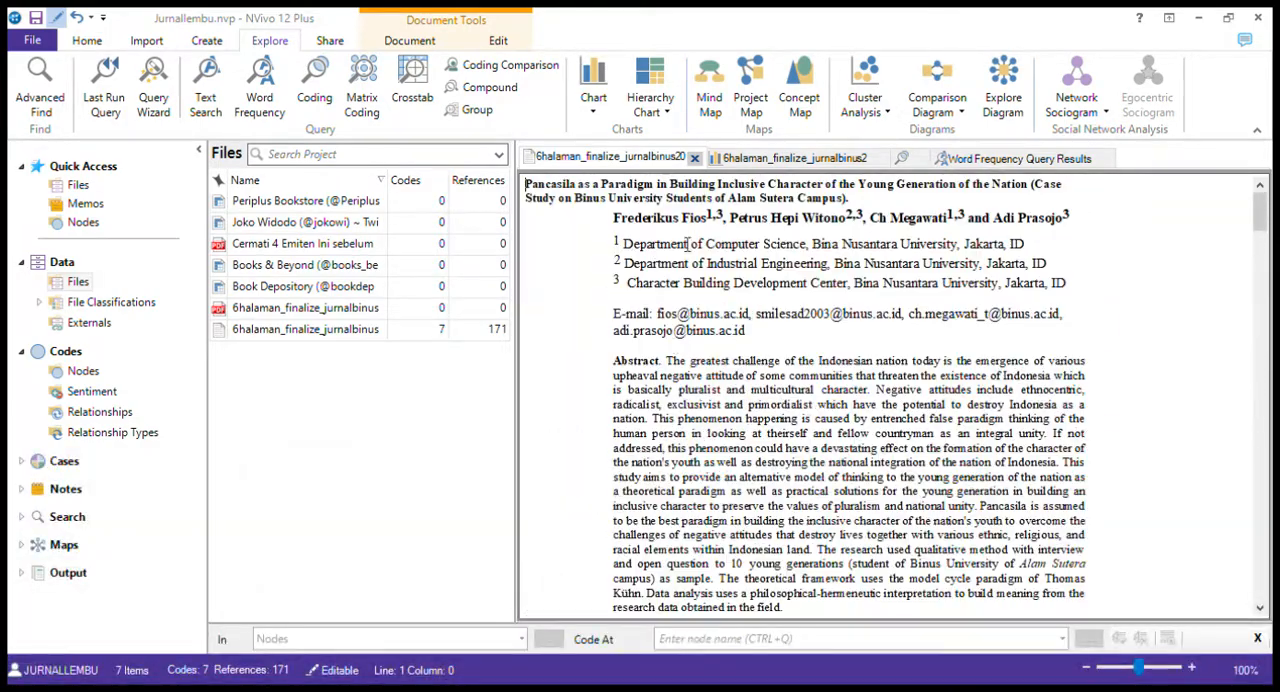
Review the word cloud, the article's coding chart and the coding query, ending on the summary list of the Word Frequency results
{"action": "left_click", "coordinate": [980, 160]}
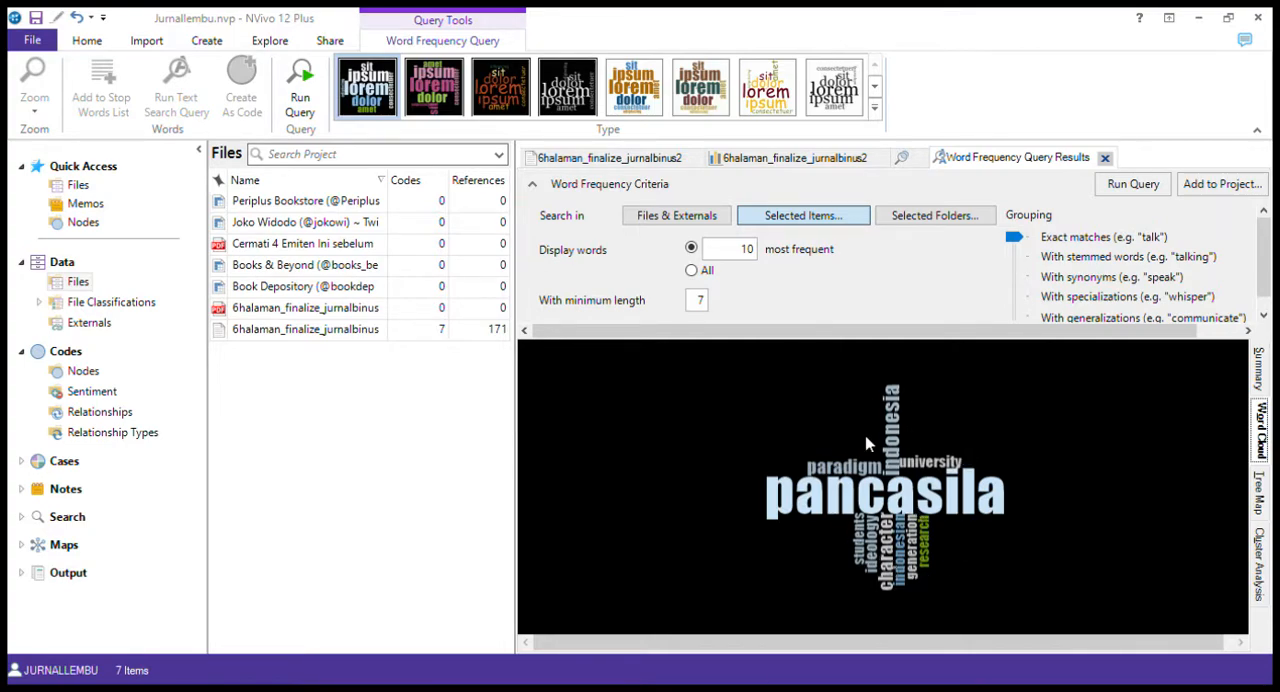
{"action": "left_click", "coordinate": [845, 166]}
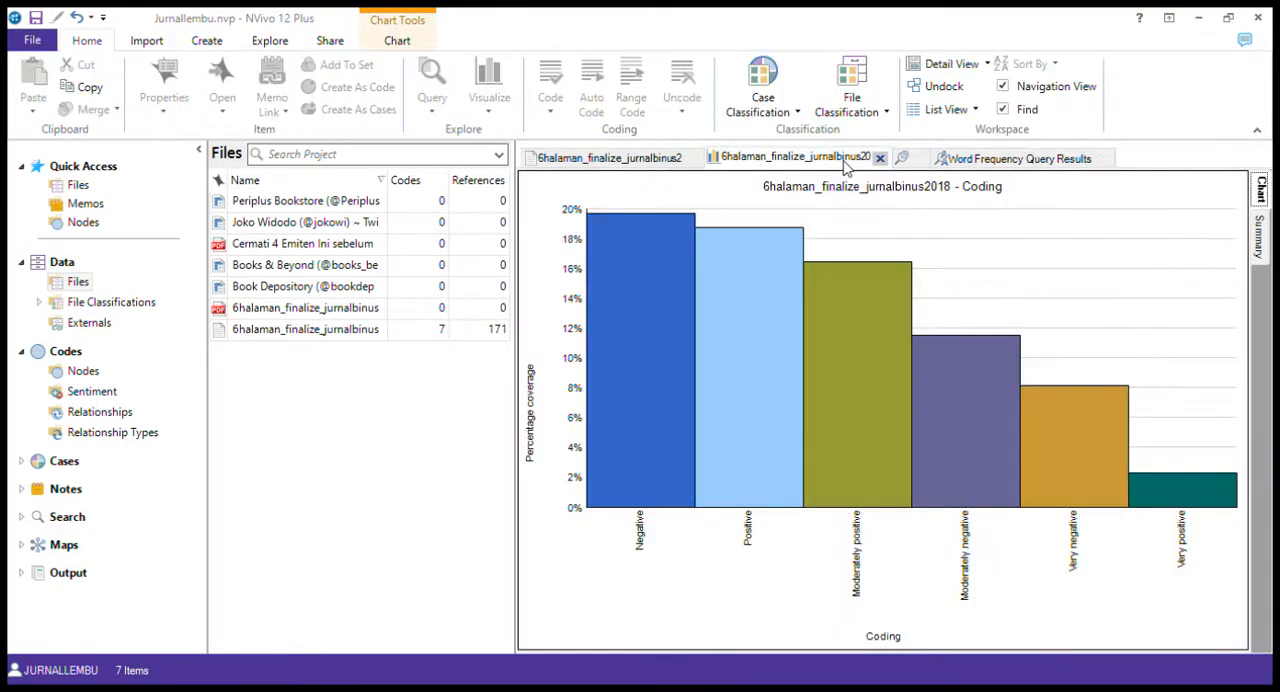
{"action": "left_click", "coordinate": [904, 164]}
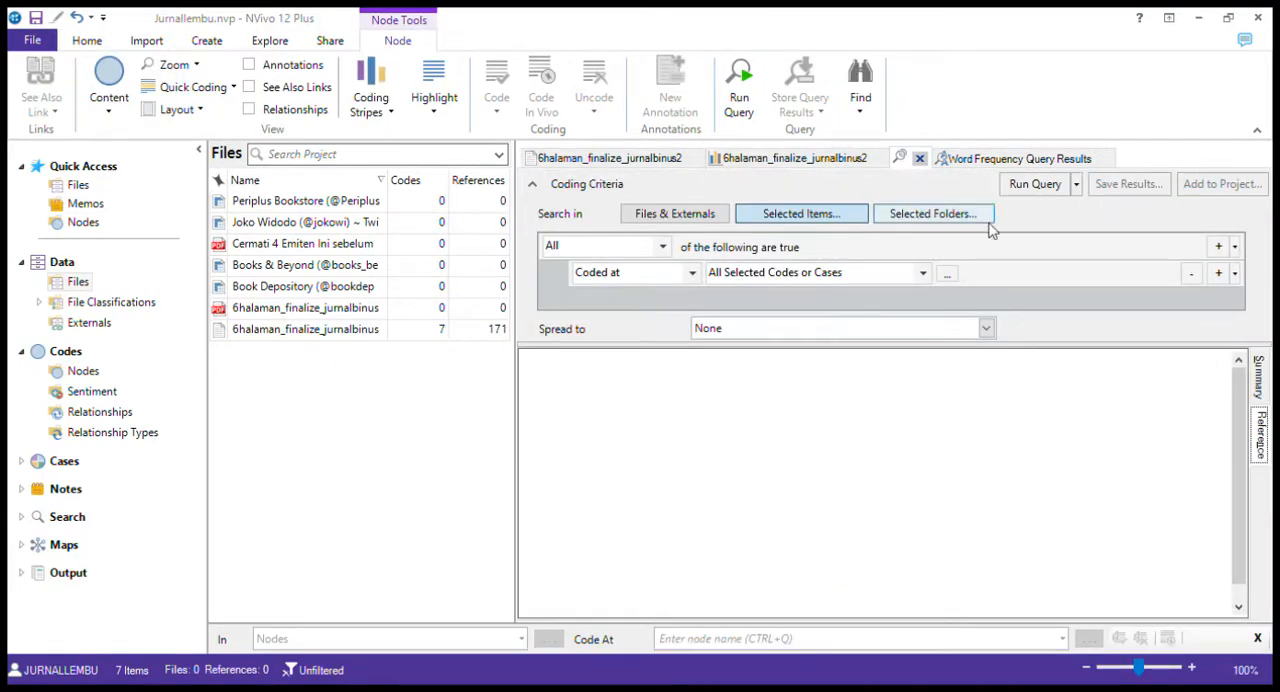
{"action": "left_click", "coordinate": [1000, 160]}
{"action": "left_click", "coordinate": [1258, 375]}
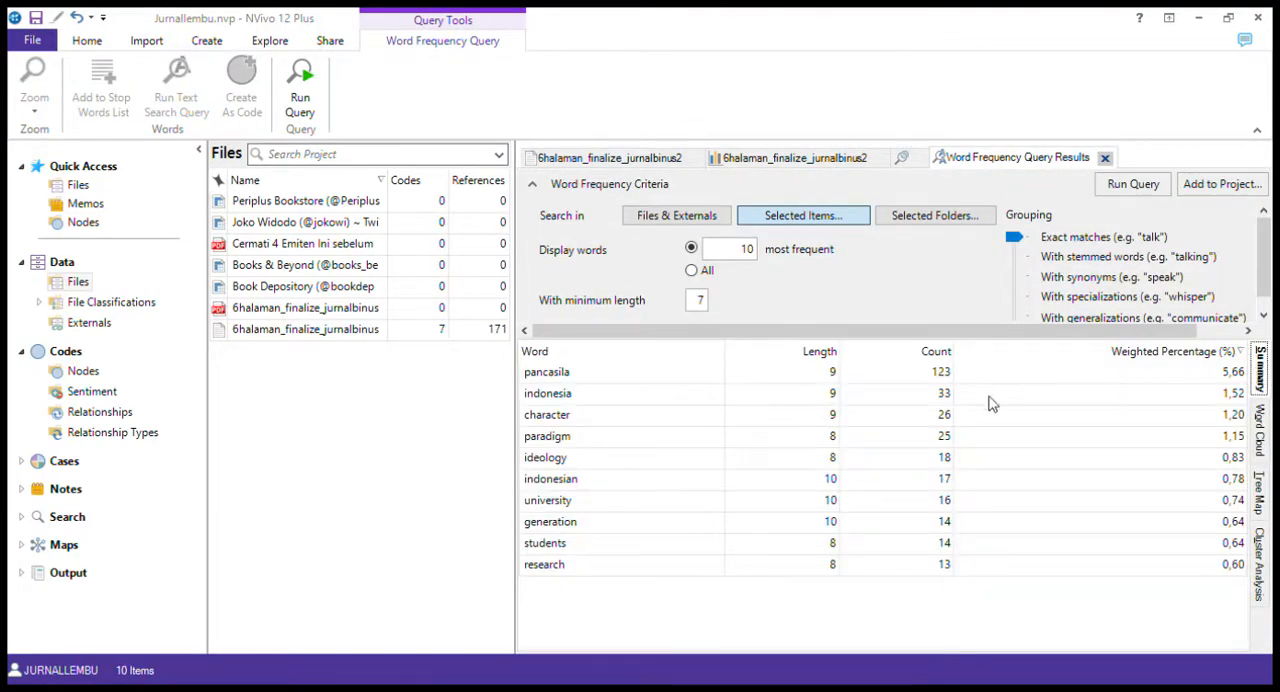